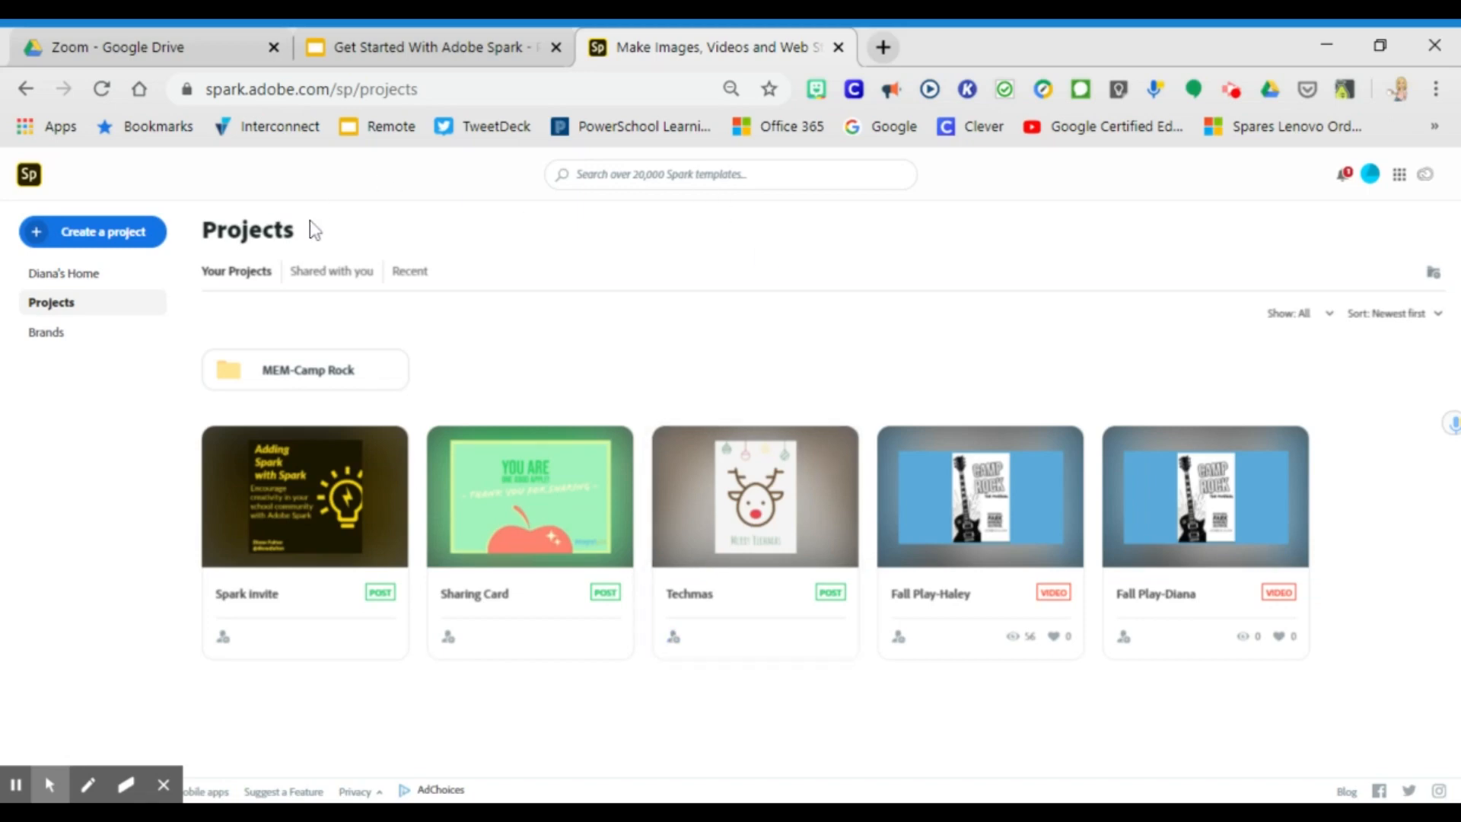
- Create a custom graphic in the popular Square size and fill its blank background with the suggested pale yellow
click(97, 234)
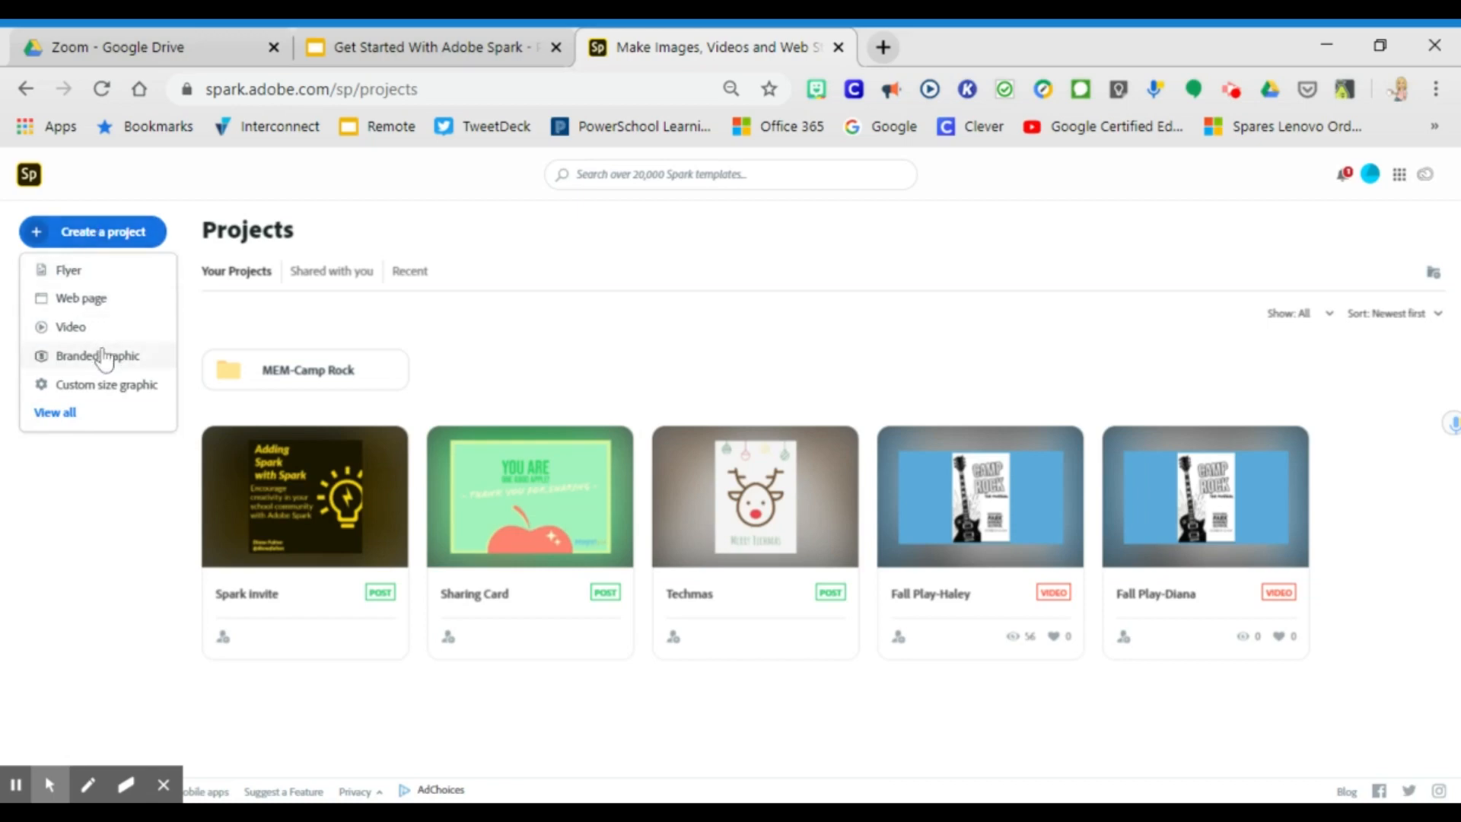
click(111, 392)
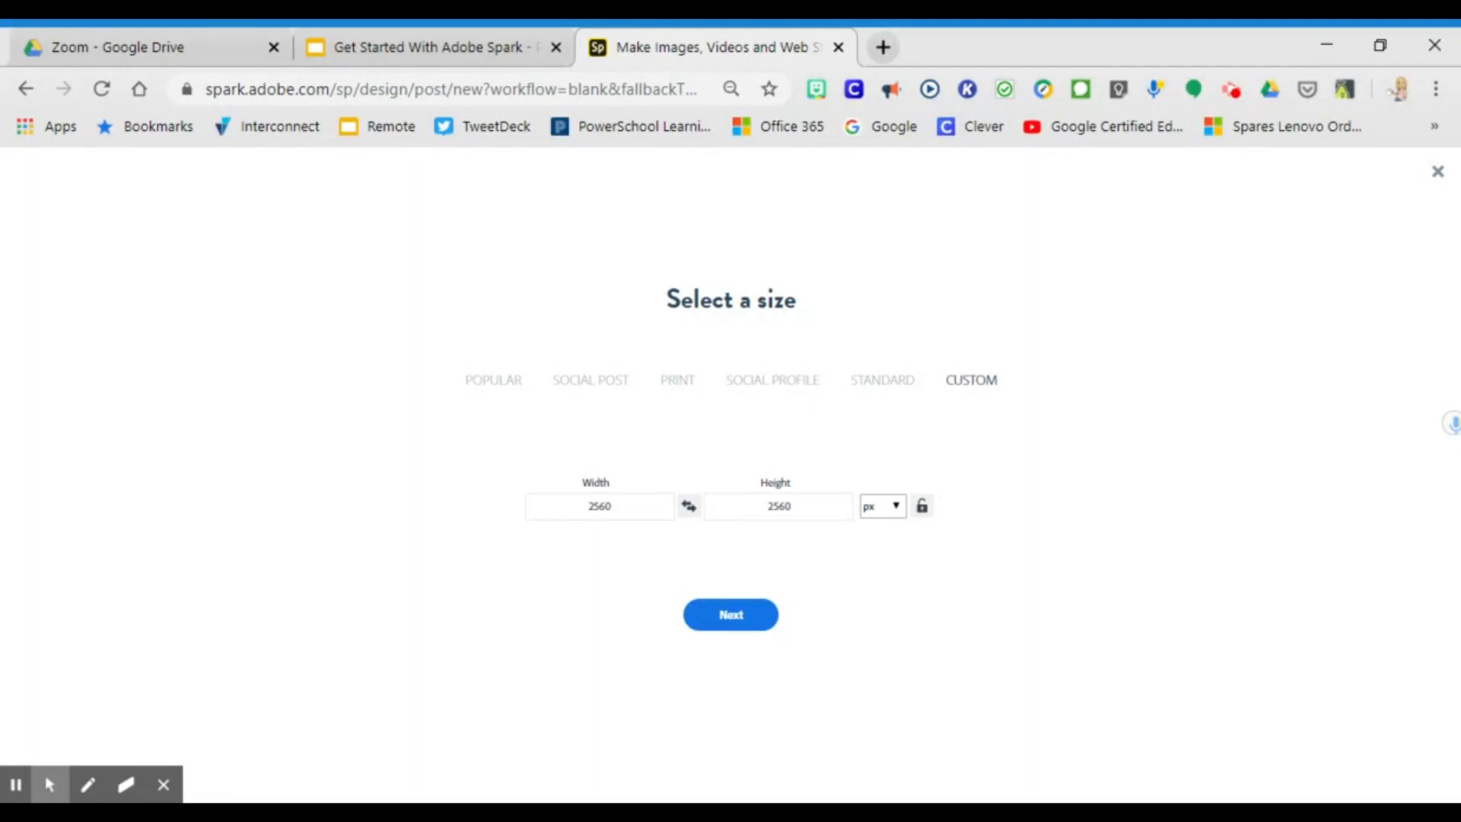
click(487, 390)
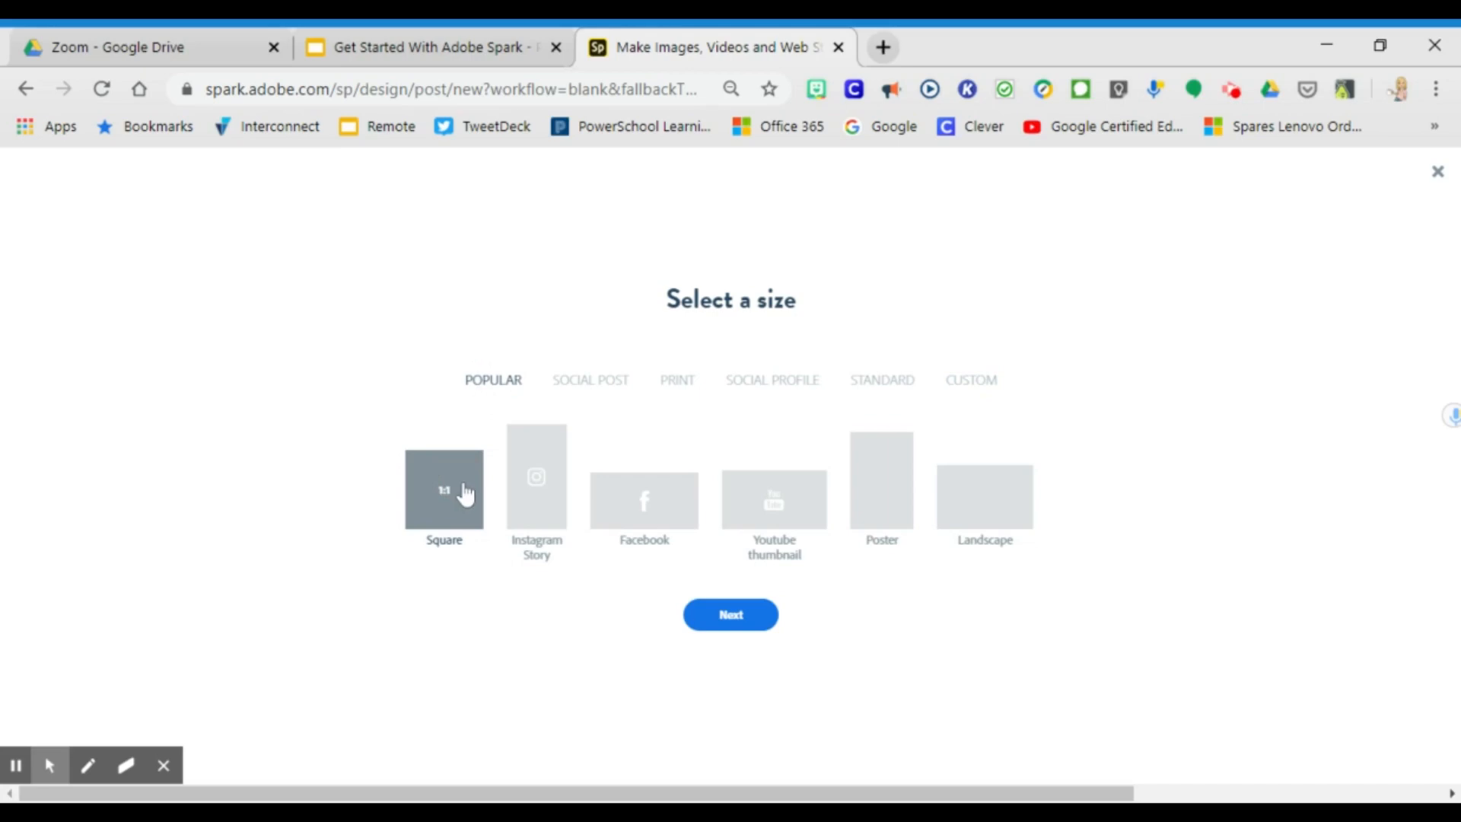
click(717, 631)
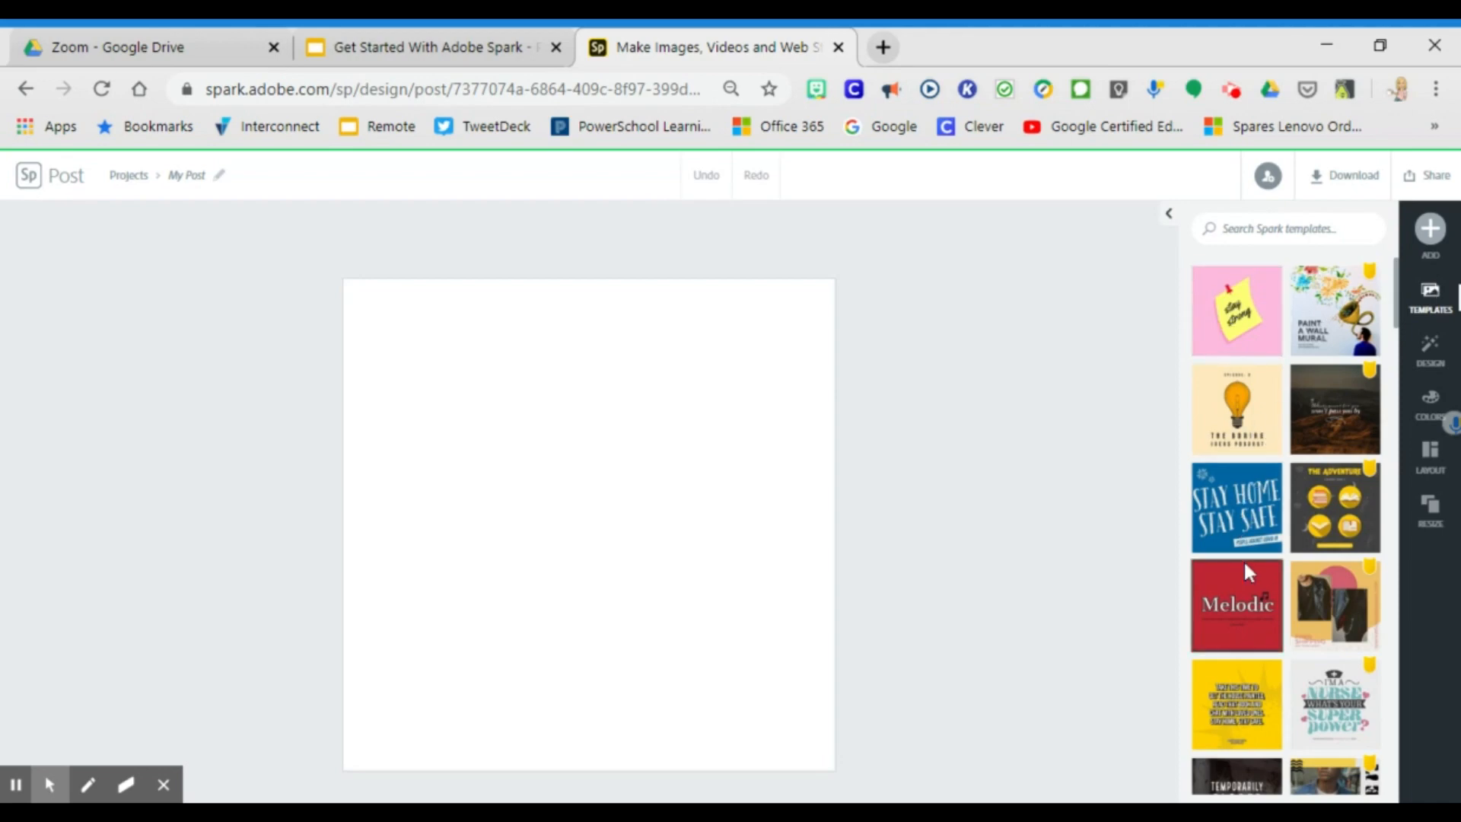
click(513, 567)
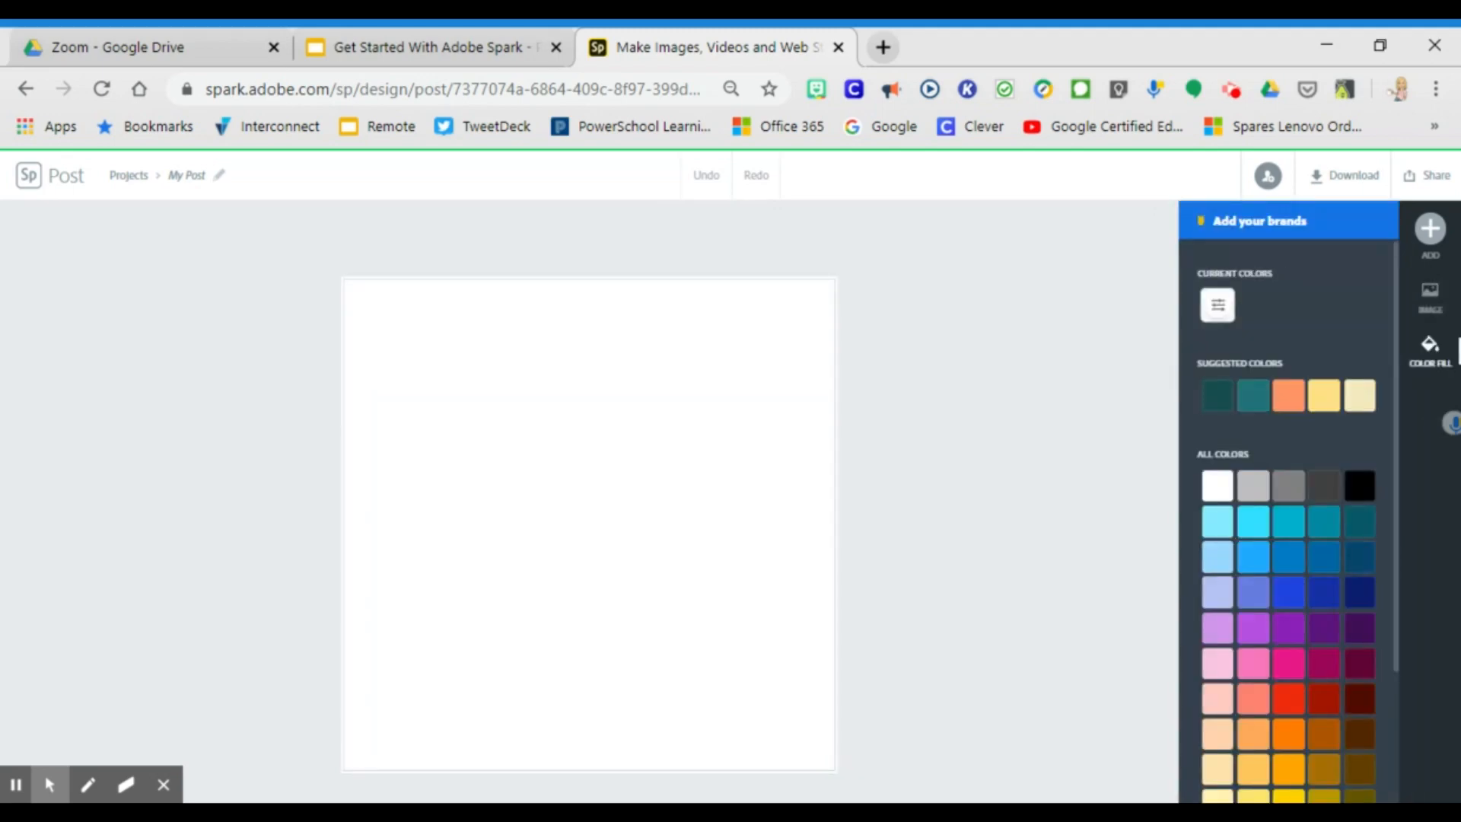
click(1323, 400)
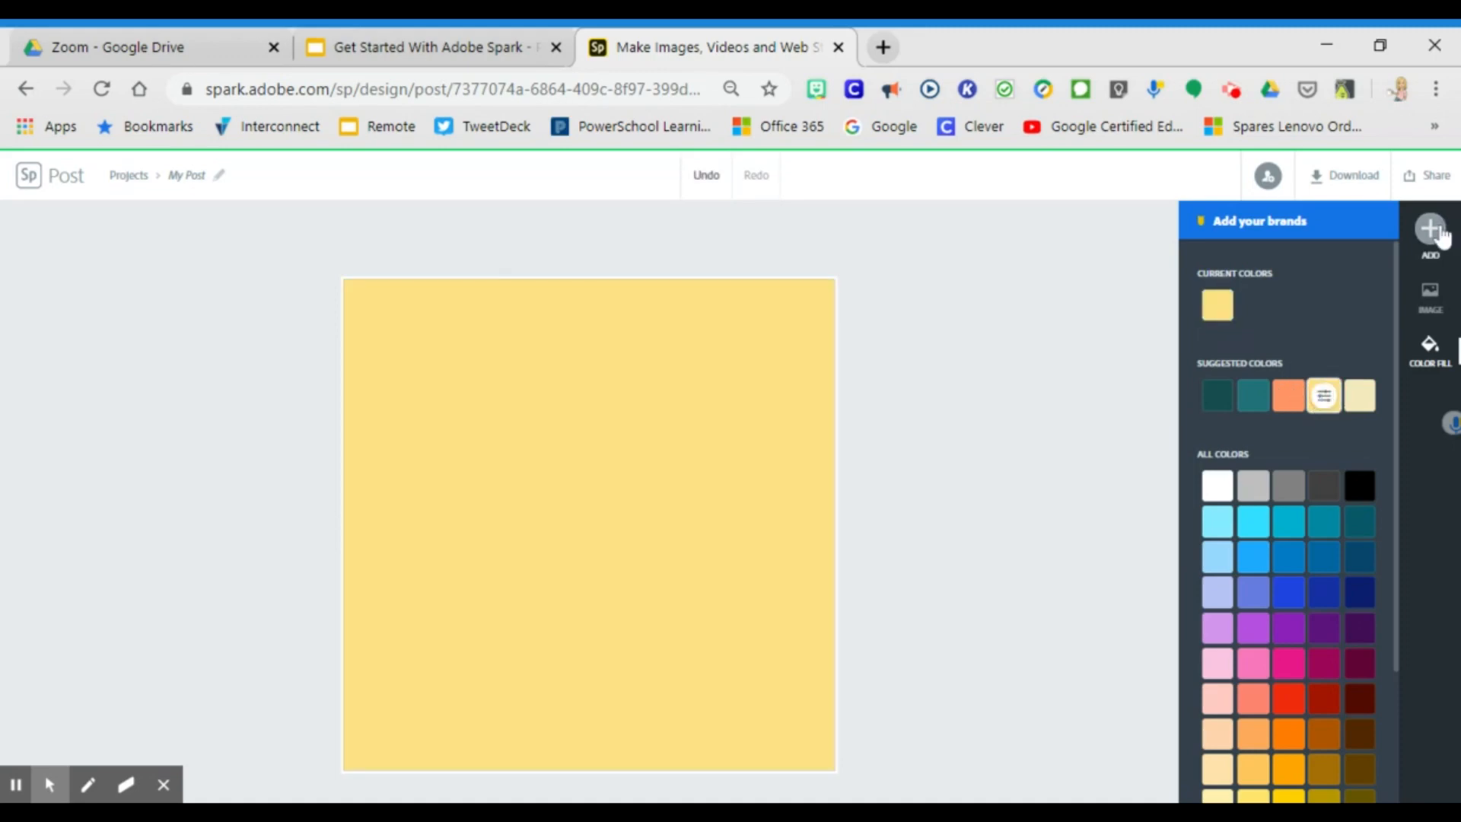
- Add a text element from scratch reading "I am awesome!" to the graphic
click(1431, 228)
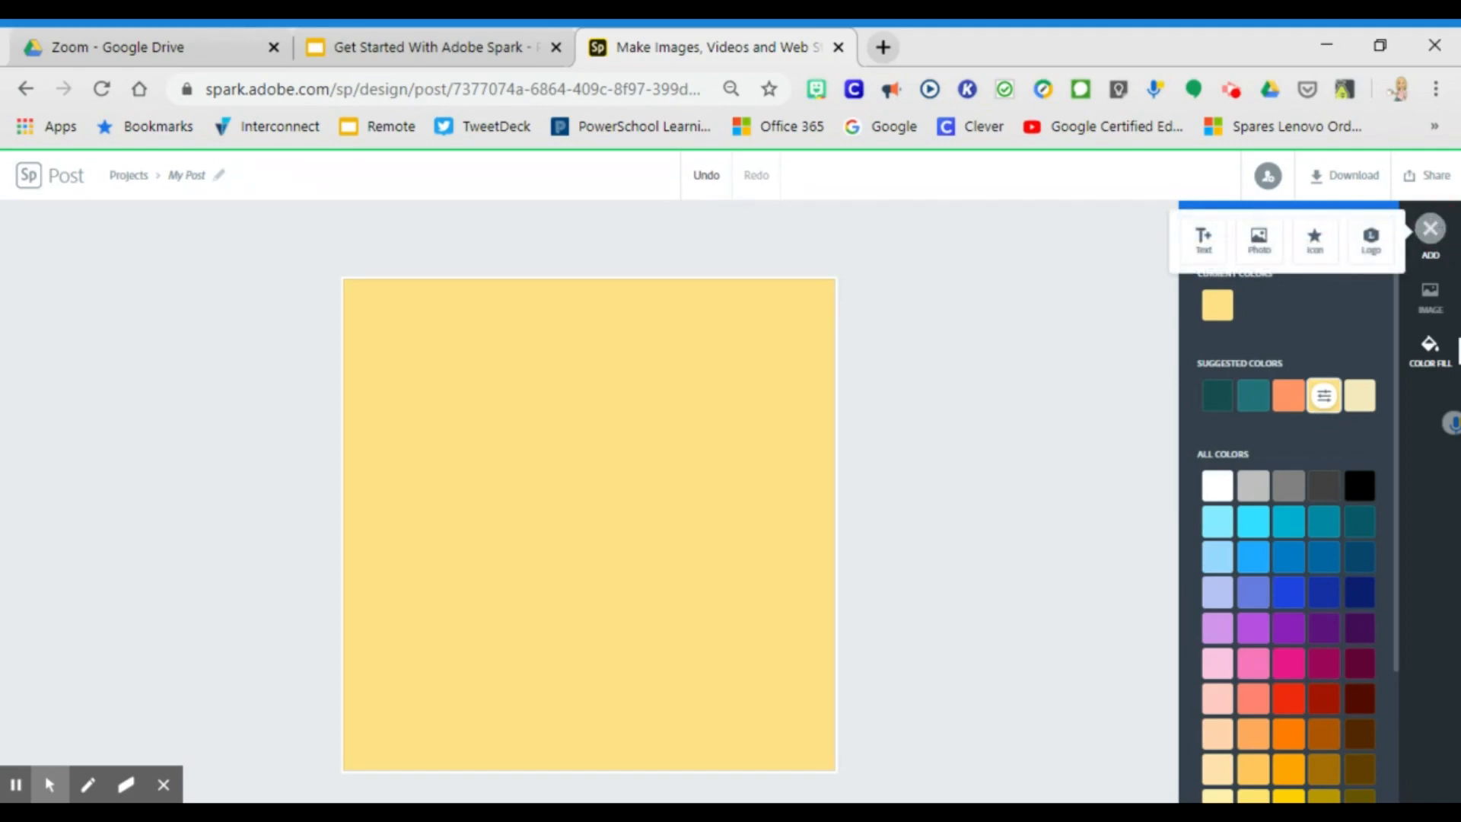
click(1204, 241)
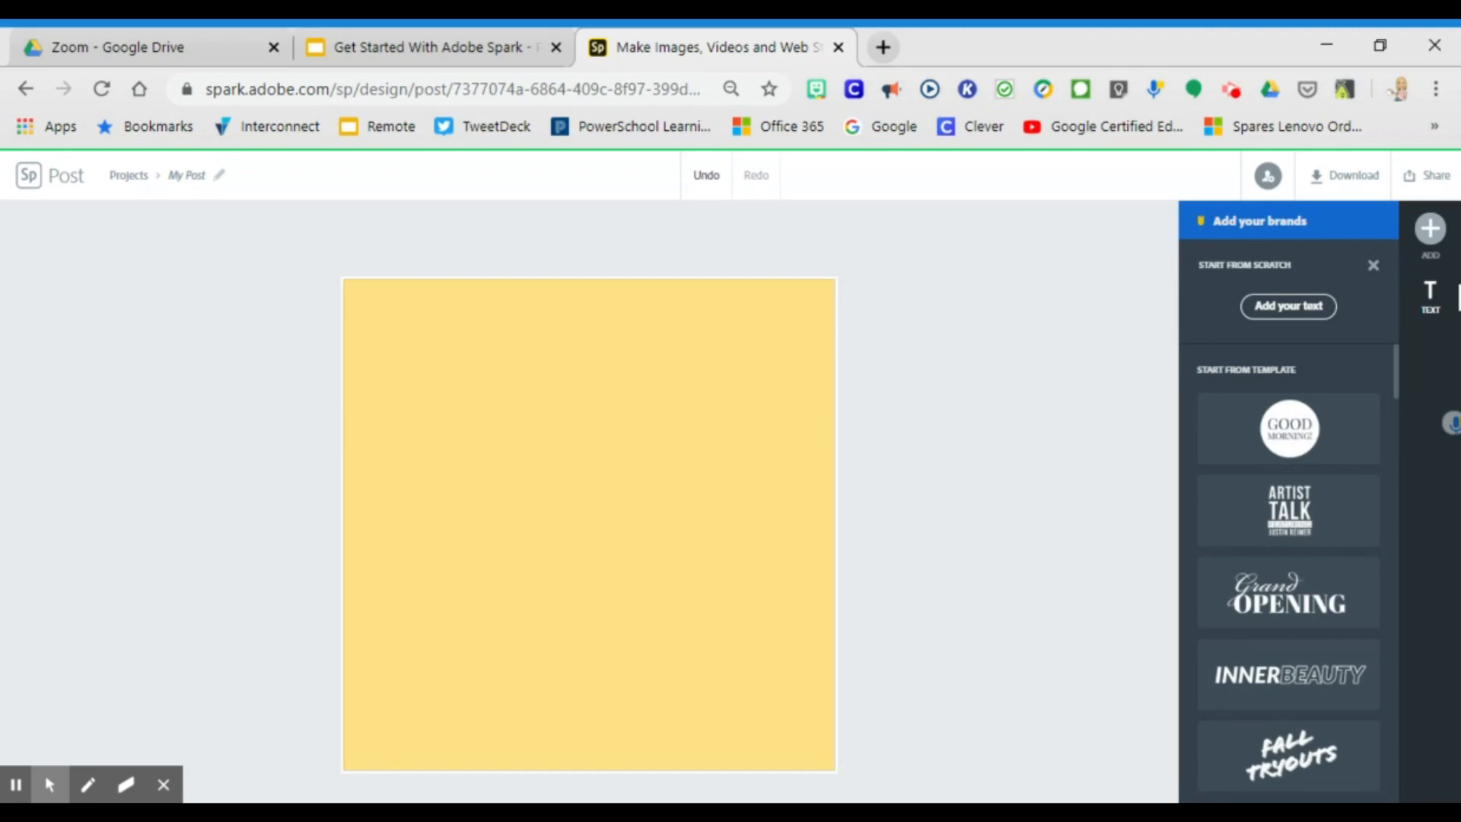
click(1255, 306)
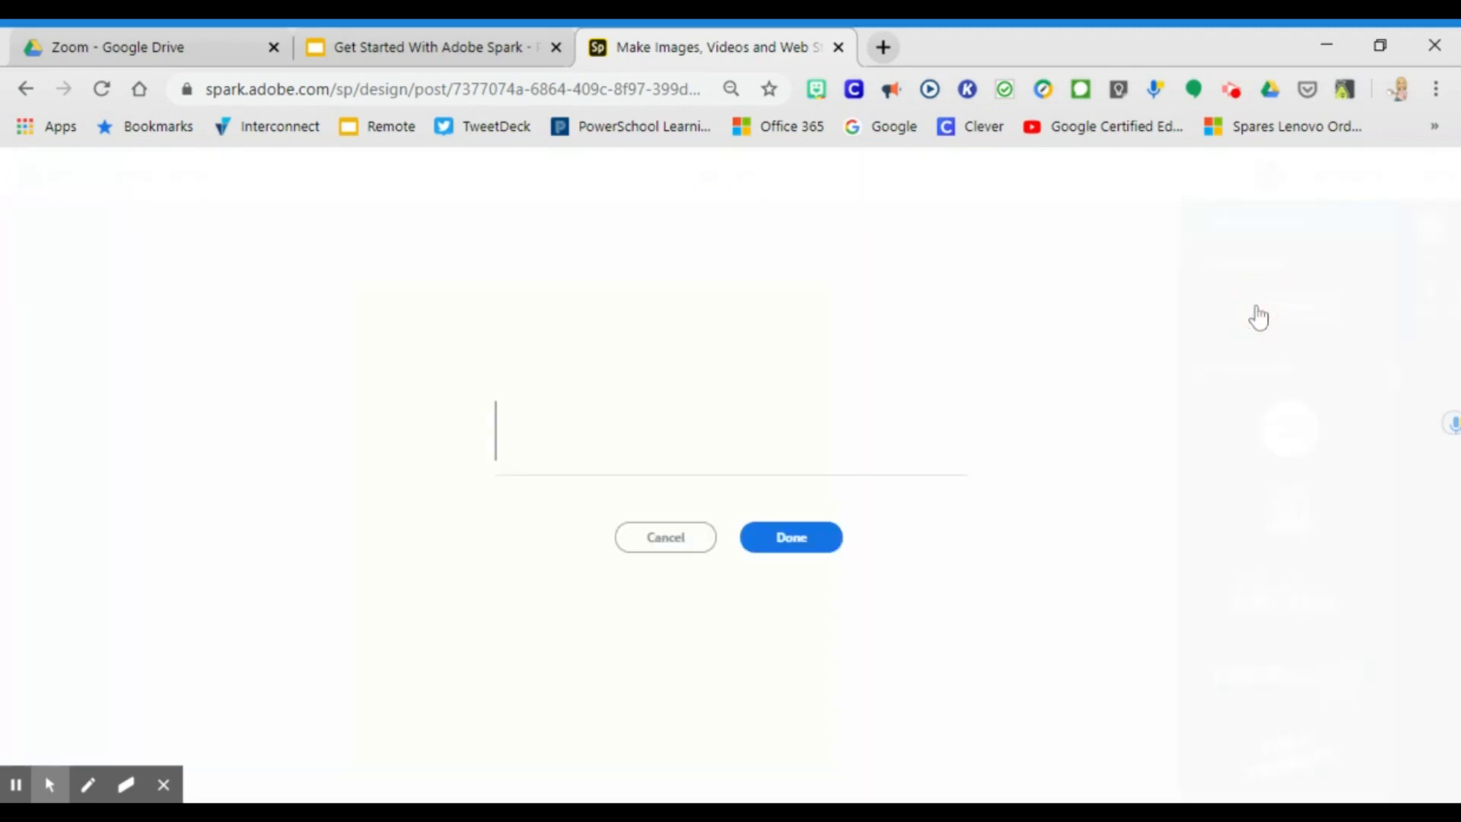
text(I am)
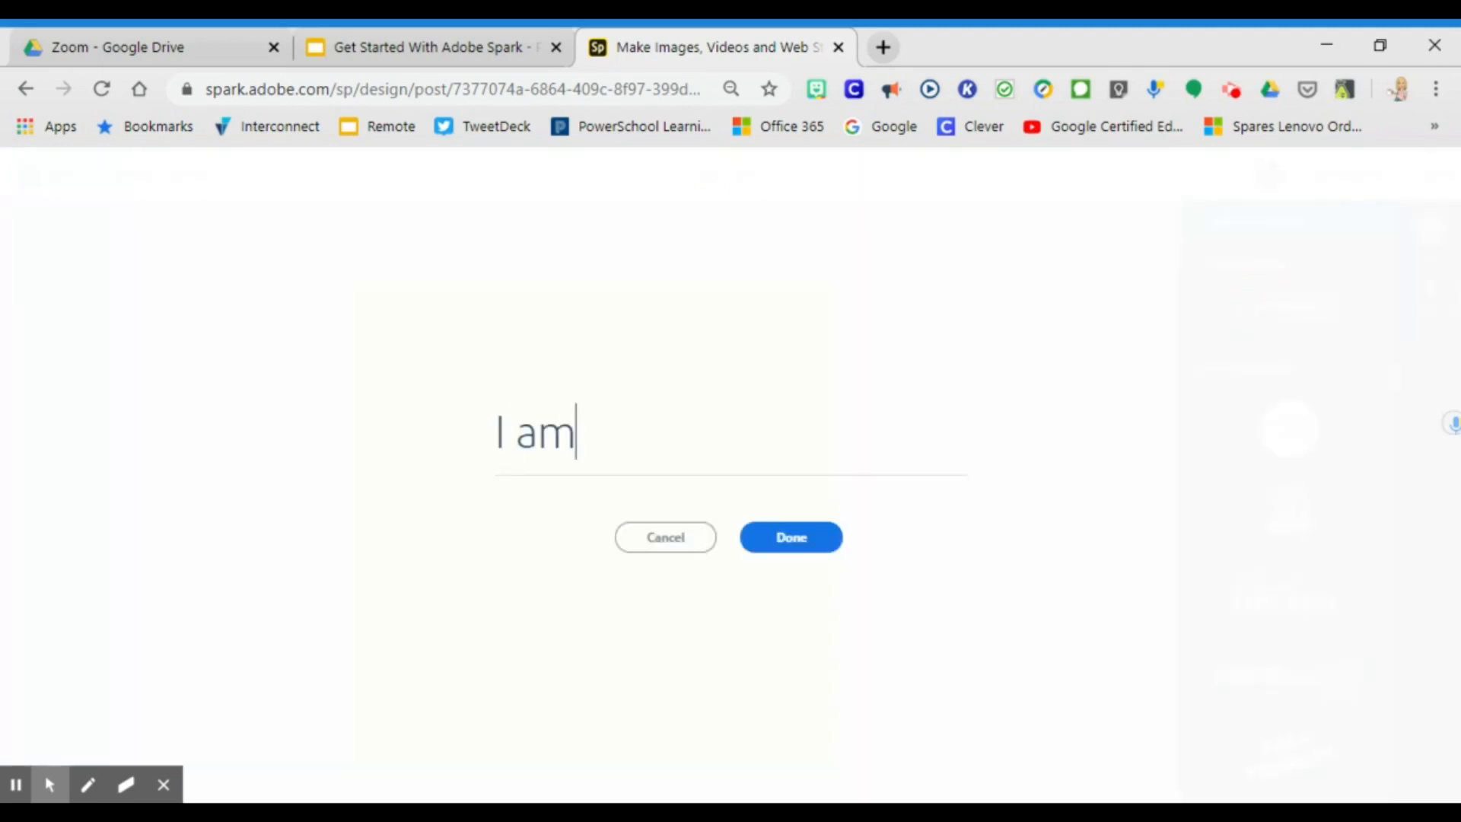
text( awesome)
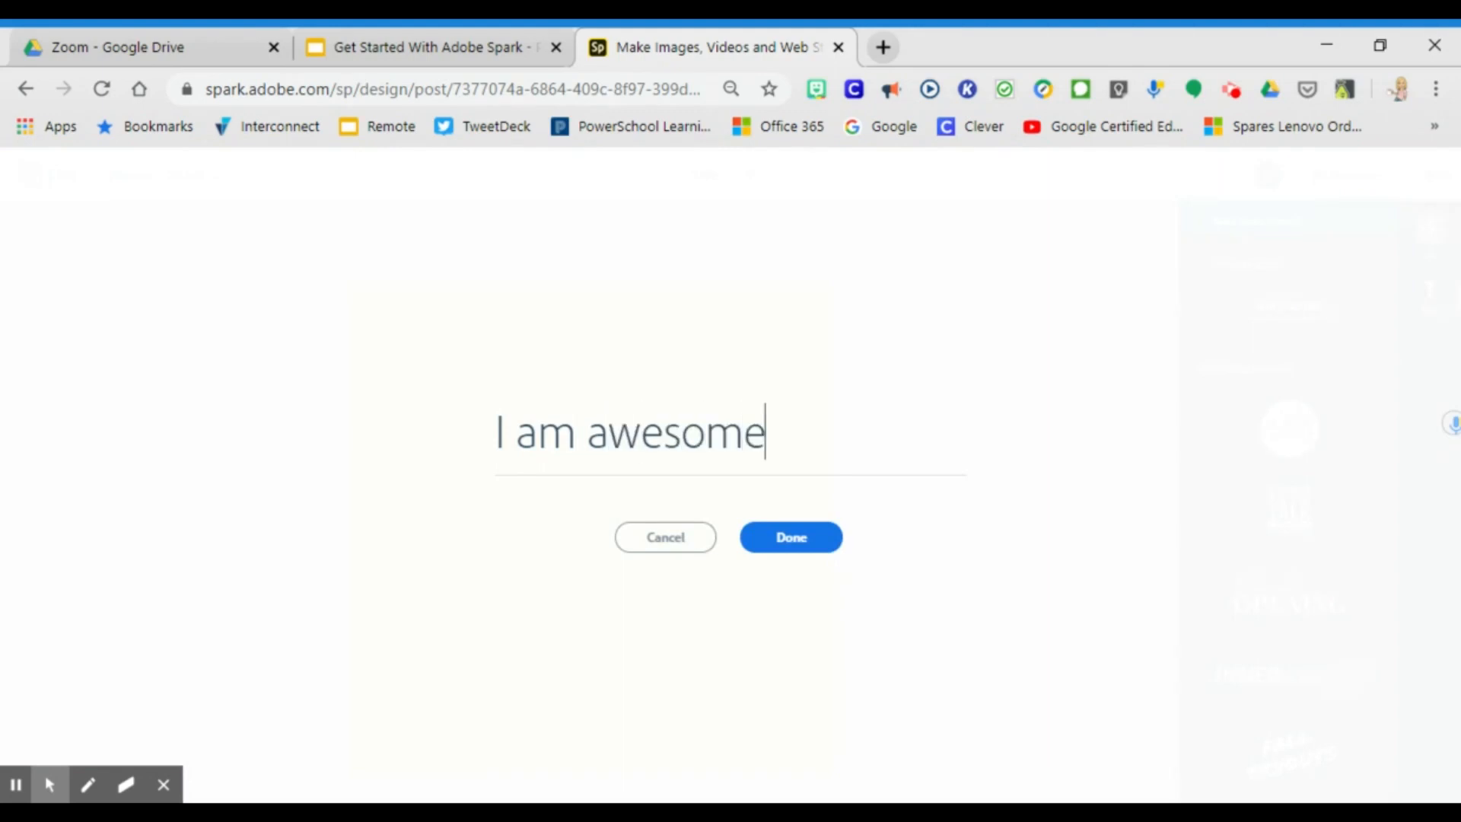
text(!)
key(Return)
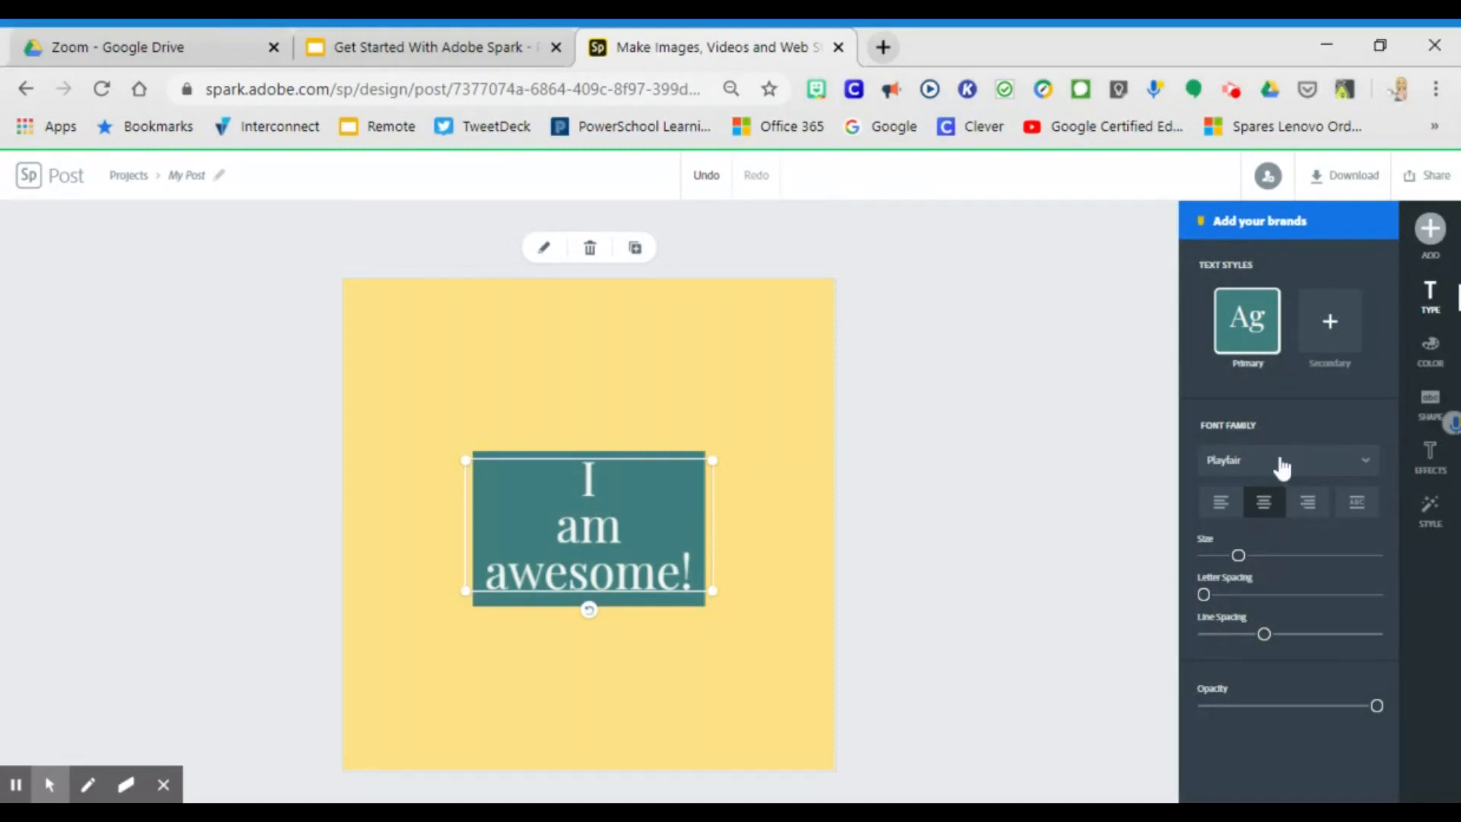
- Recolor the text element as white lettering on black and give it a filled rounded-rectangle shape
click(1432, 364)
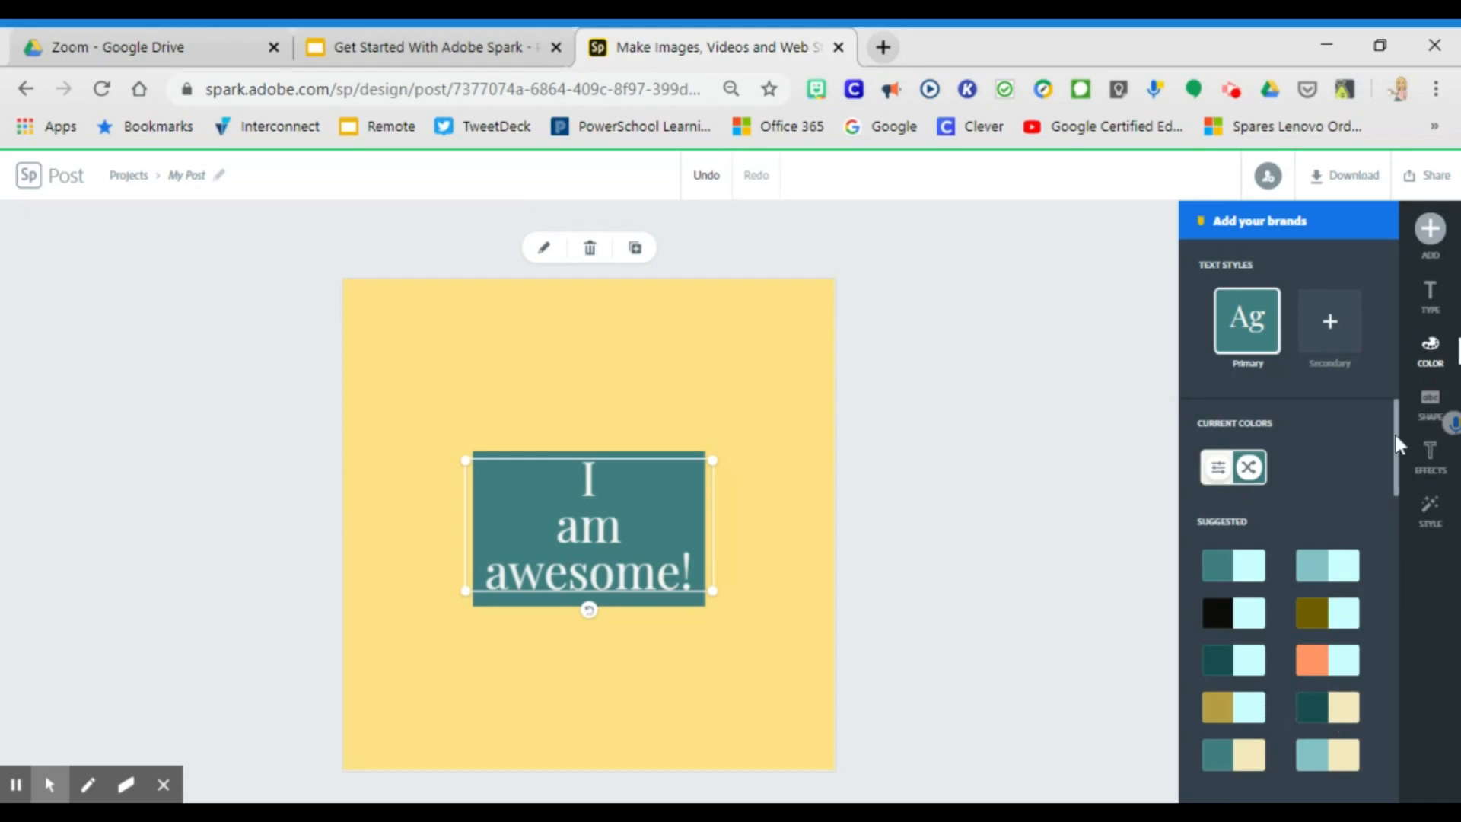
drag(1396, 451, 1392, 561)
click(1234, 454)
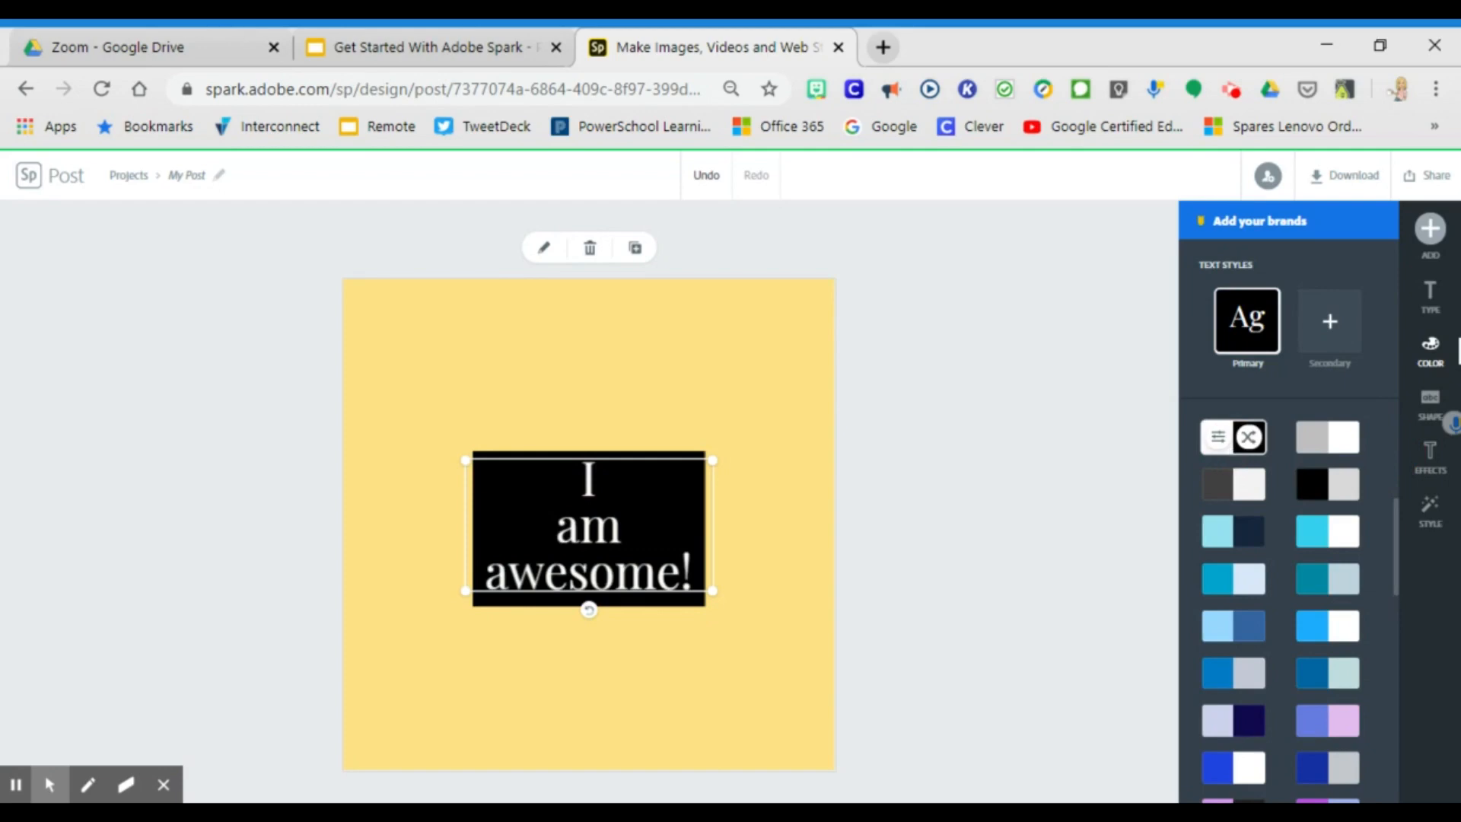
click(1439, 405)
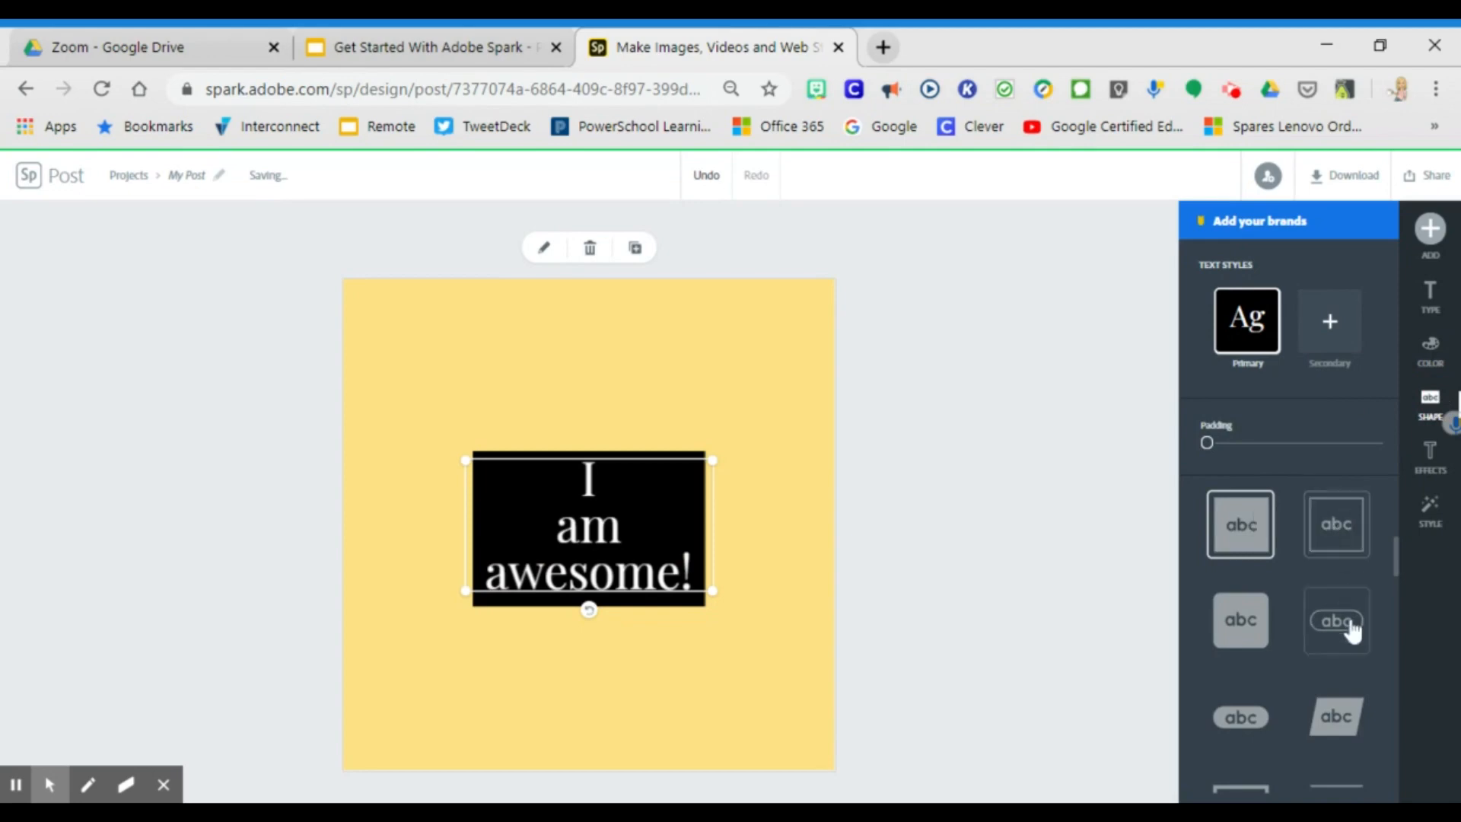
click(1244, 629)
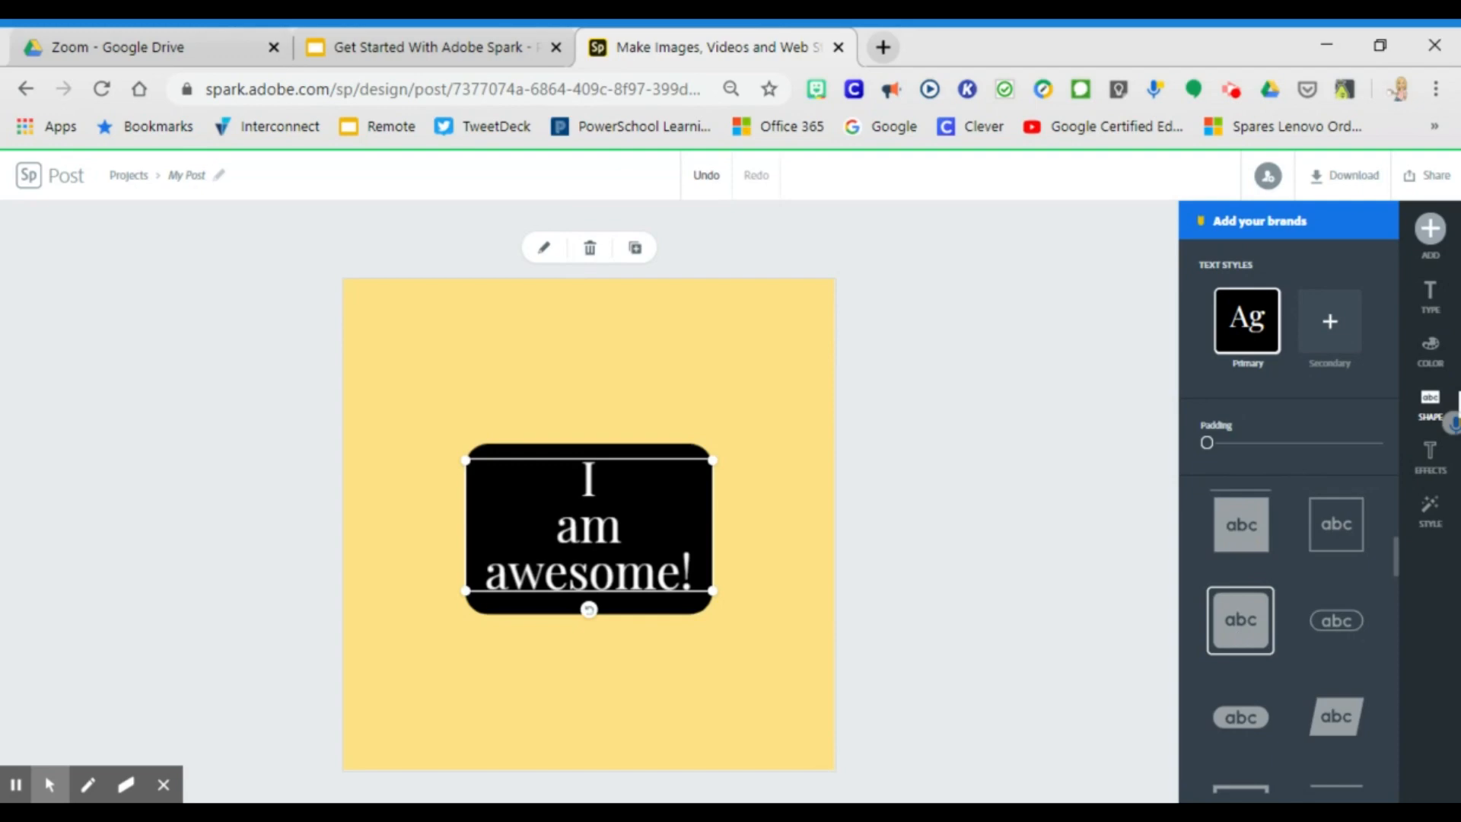
- Apply the Shadow & Outline effect to the text, and restyle it with the suggestion that shows bold uppercase lettering
click(1432, 468)
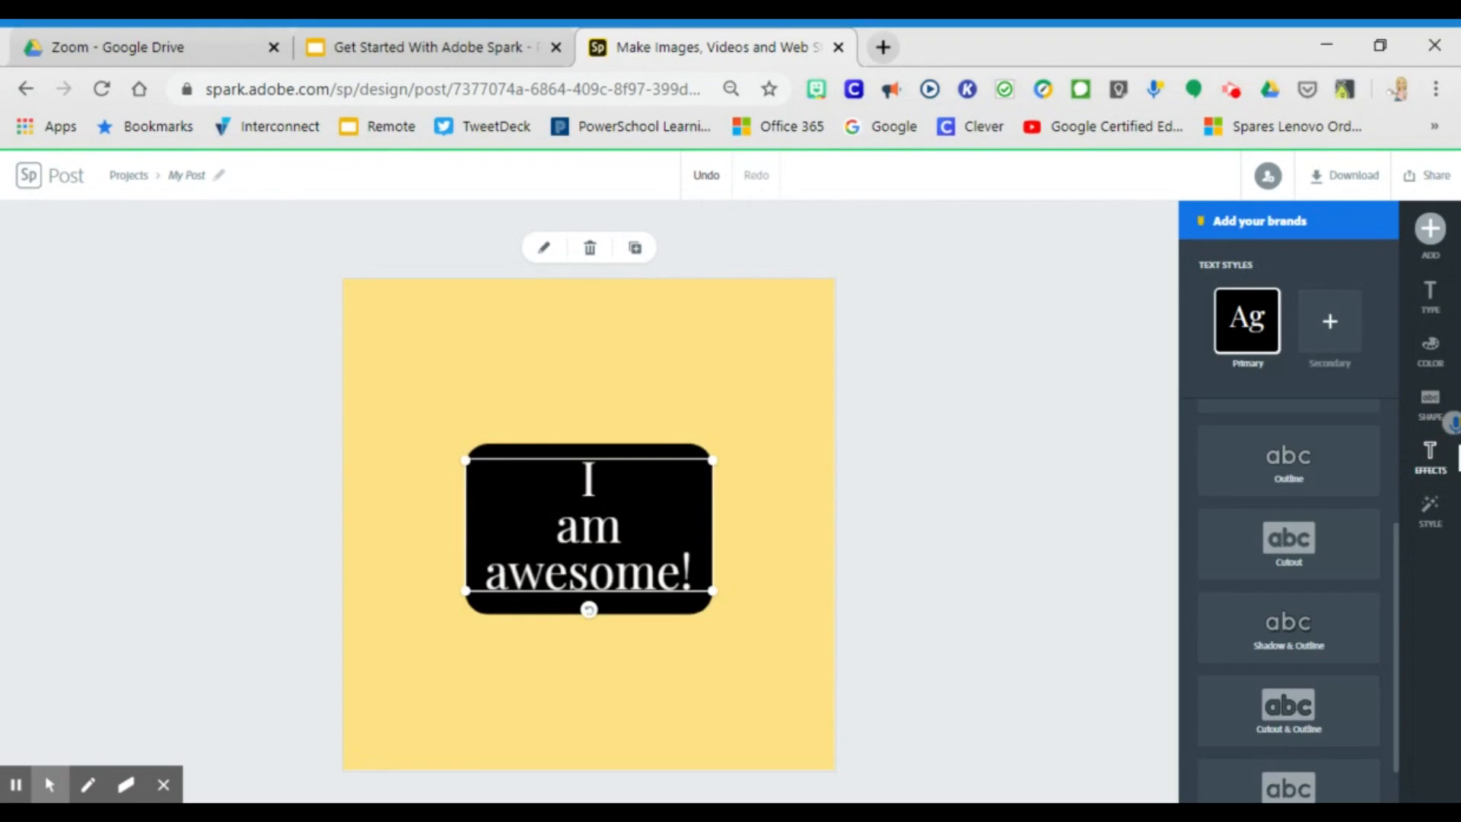
click(1306, 632)
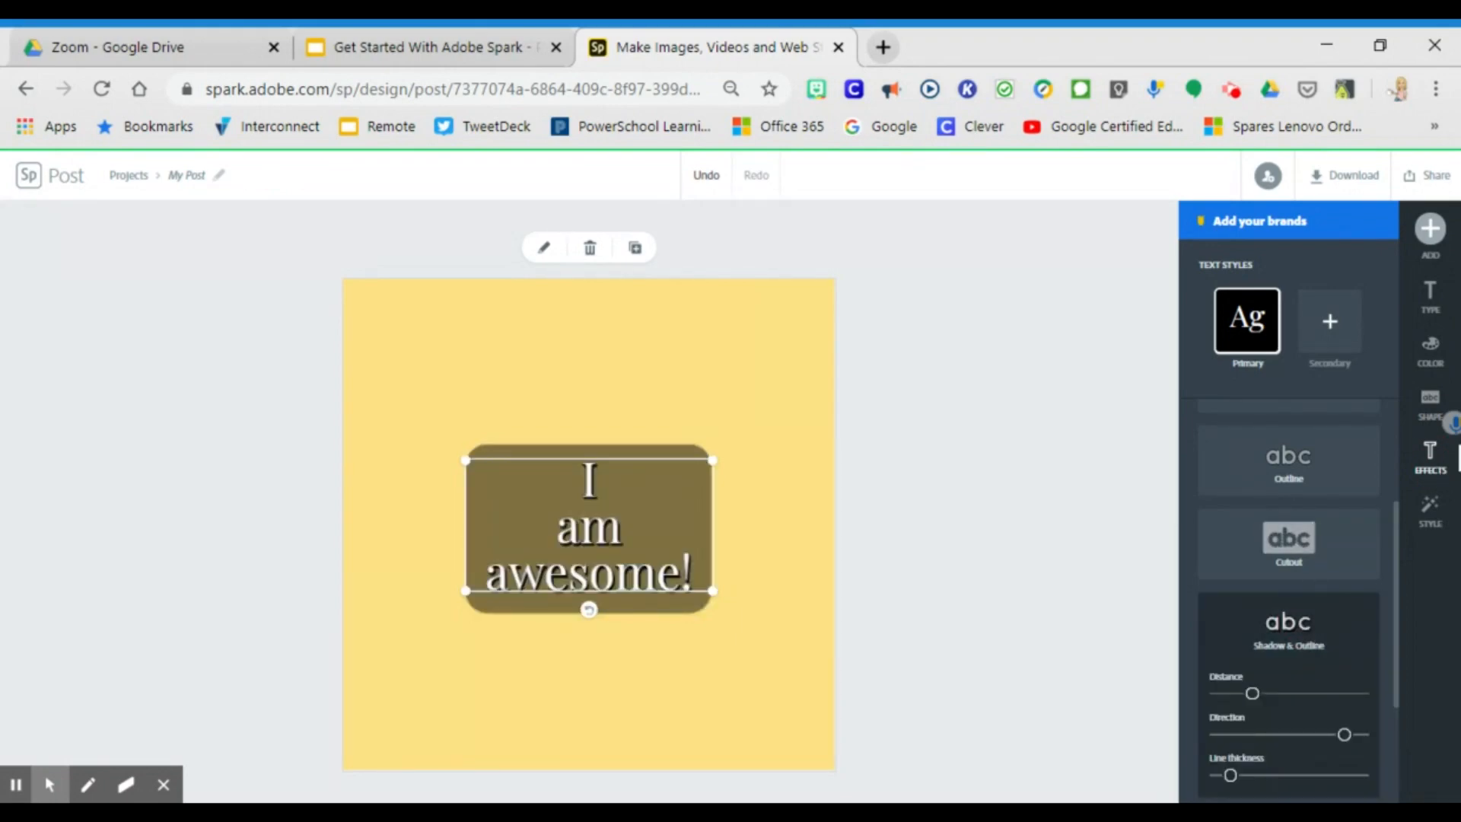
click(1431, 525)
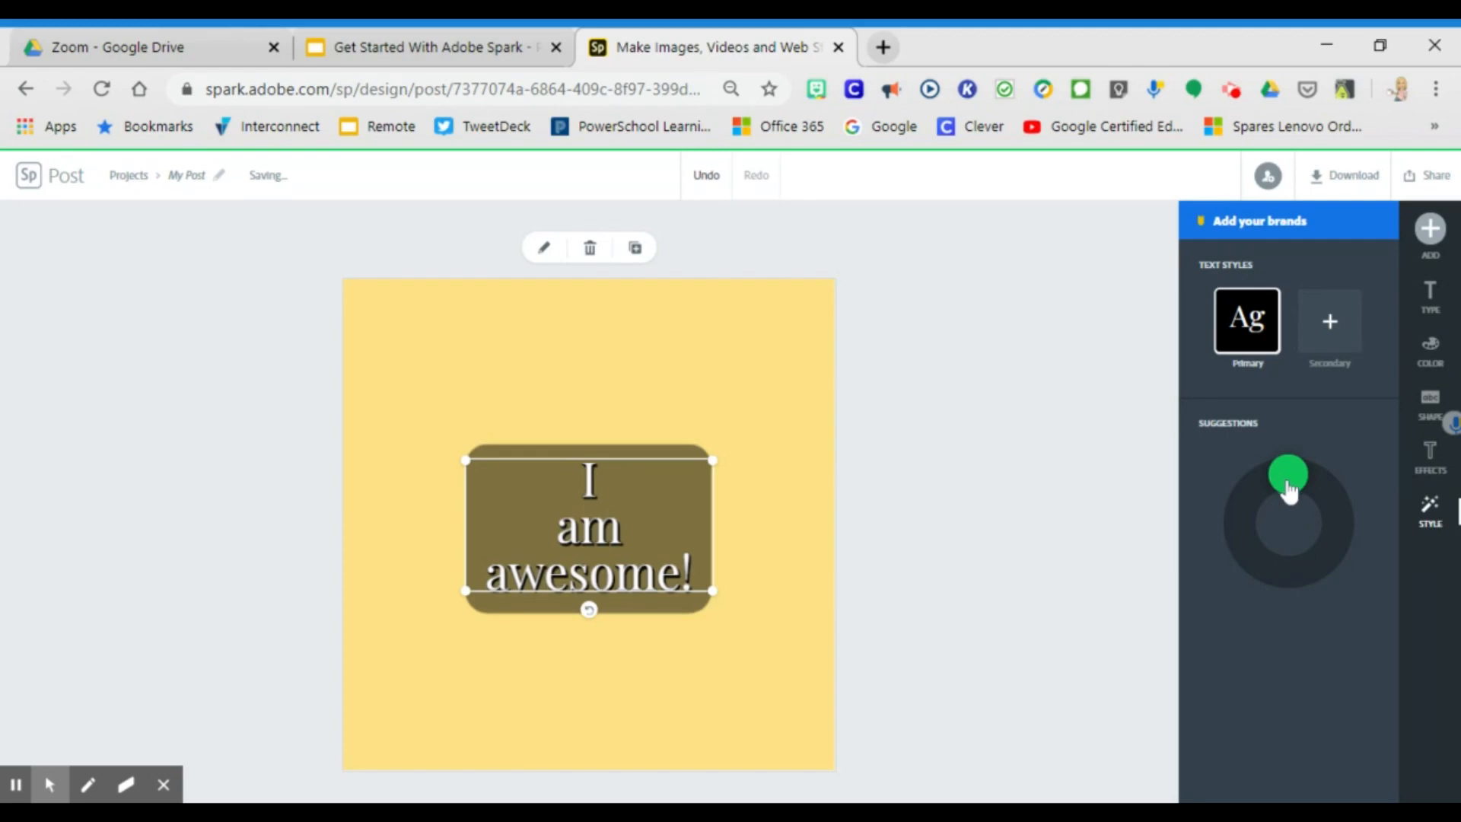
mouse_move(1289, 489)
mouse_down()
mouse_move(1318, 503)
mouse_move(1328, 537)
mouse_move(1305, 569)
mouse_move(1252, 560)
mouse_move(1260, 510)
mouse_move(1308, 502)
mouse_up()
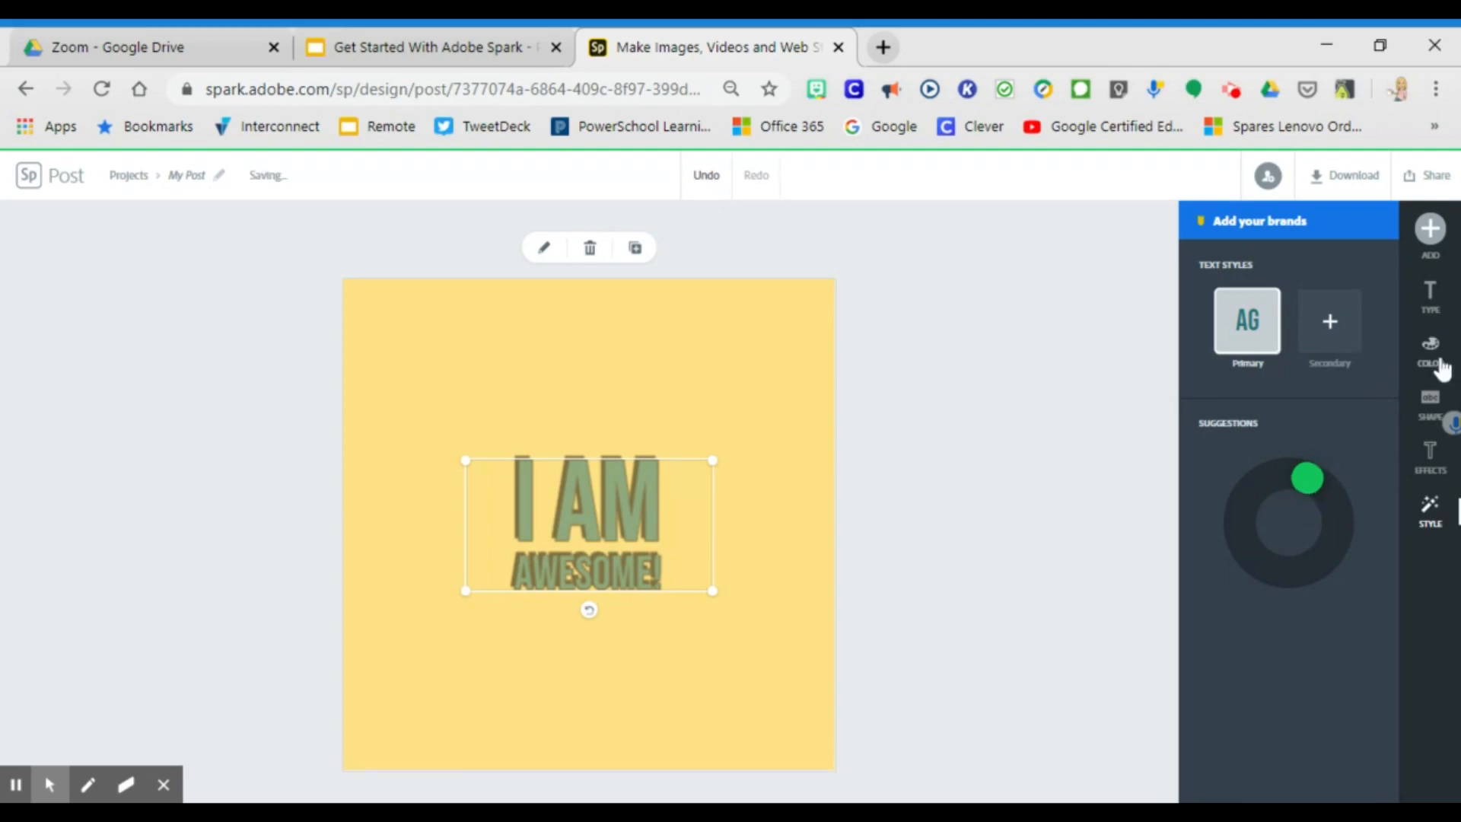
- Set the text colors to the suggested white and dark teal pair and deselect the text
click(1440, 367)
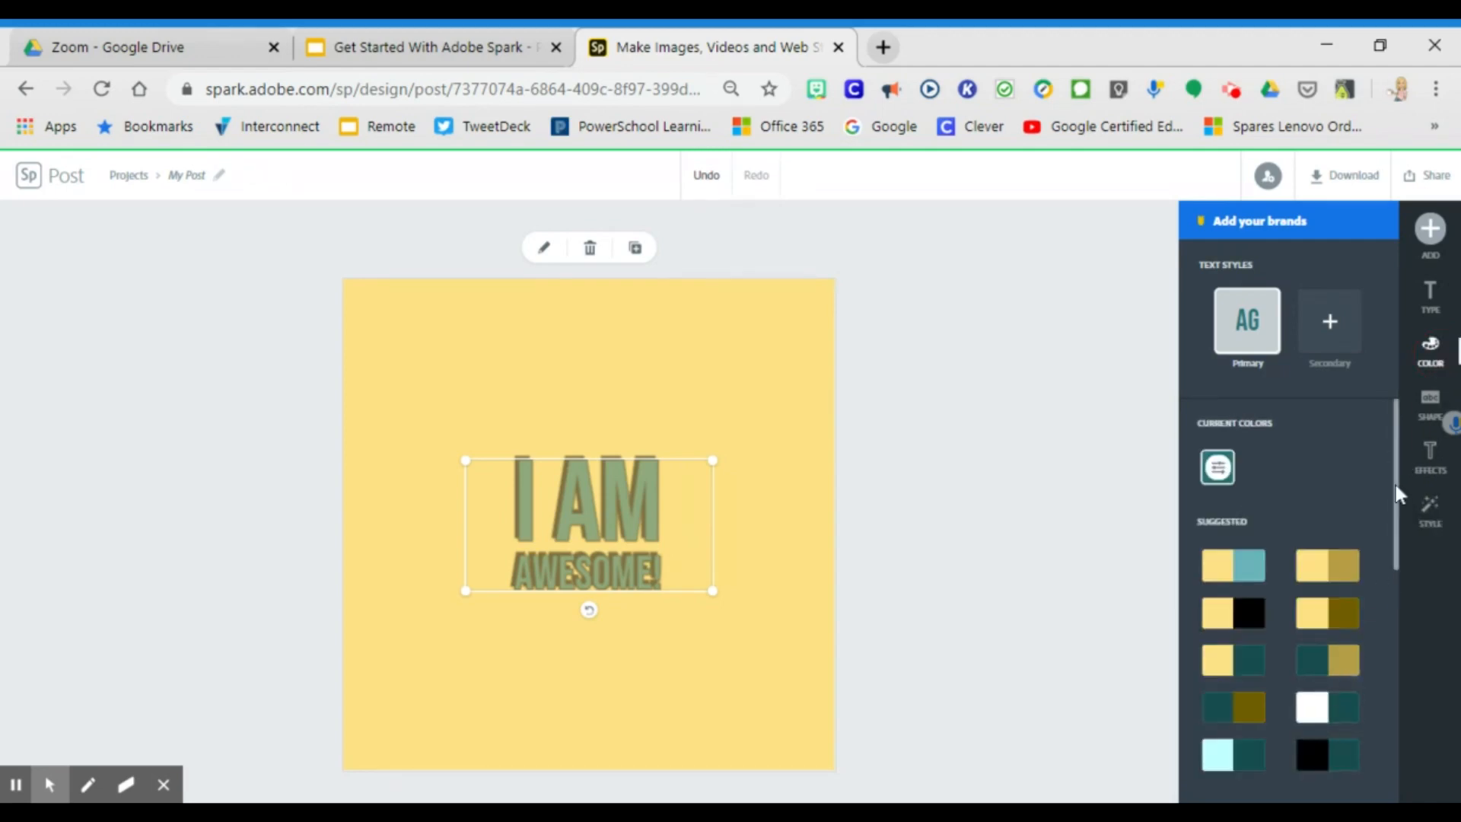
drag(1396, 486, 1372, 444)
click(1324, 712)
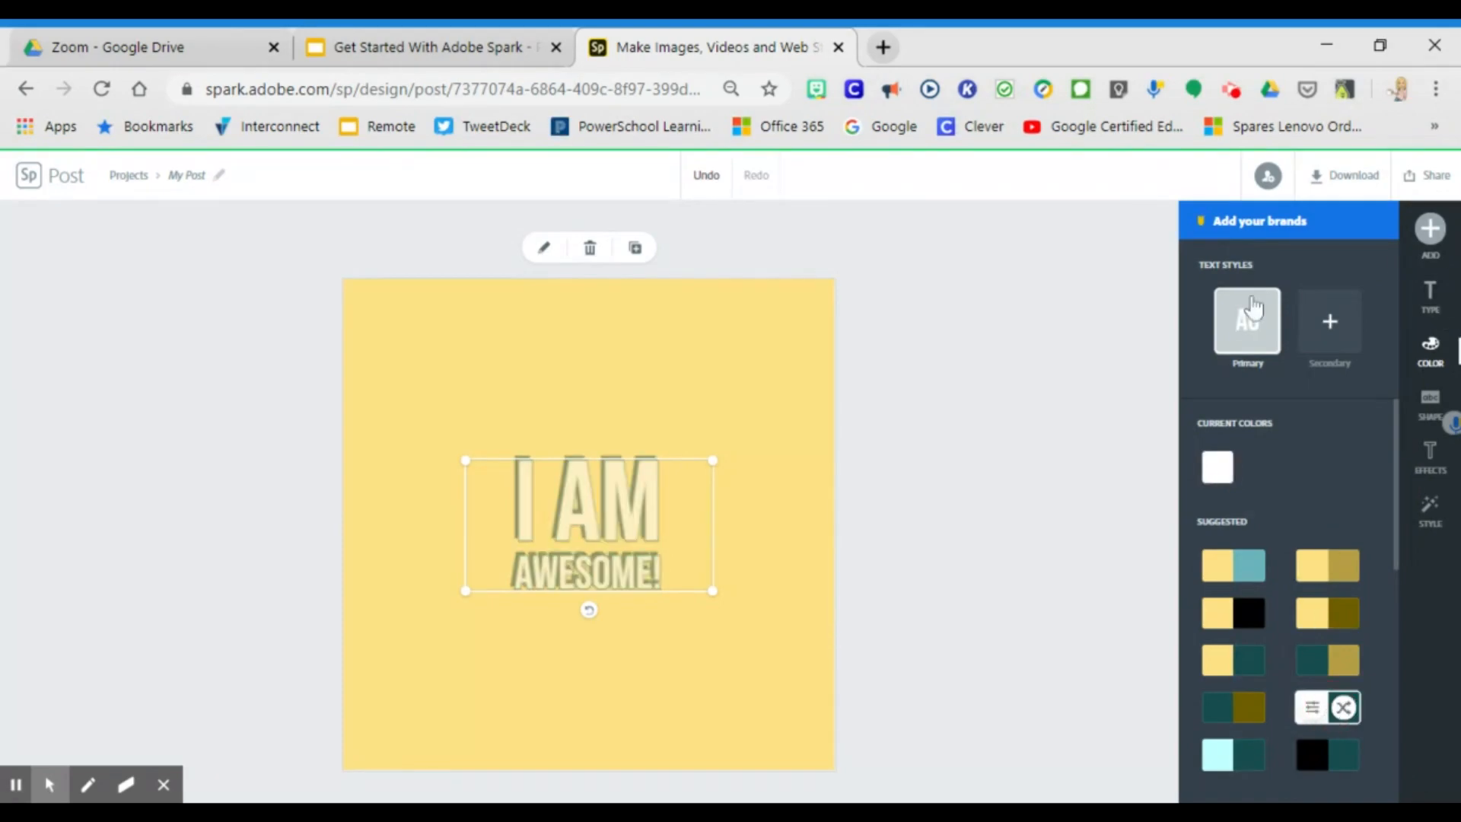
click(885, 405)
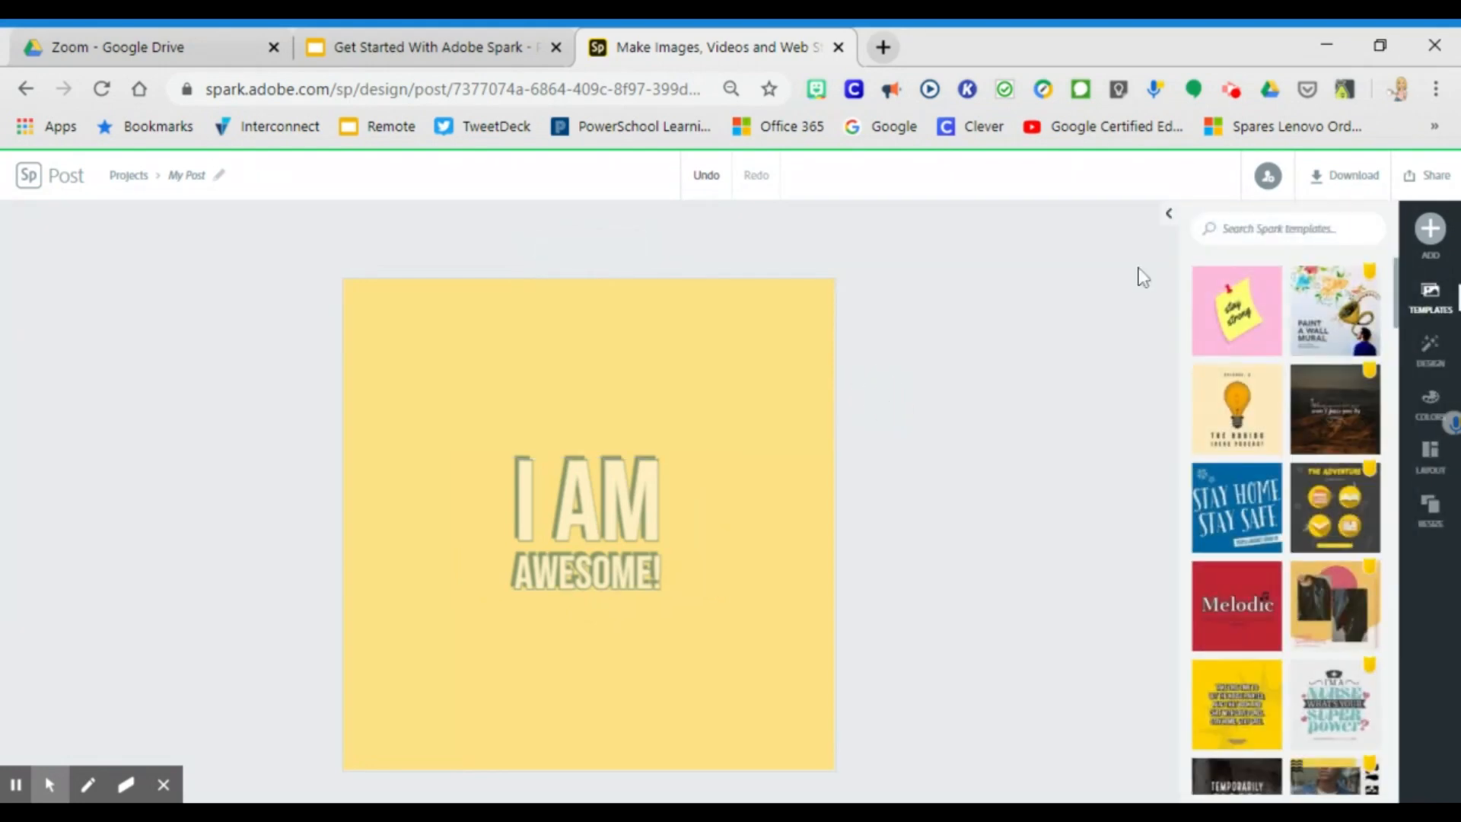
- Search the icons for "sun" and "creativity", and add the pencil icon with bursting stars to the graphic
click(1428, 243)
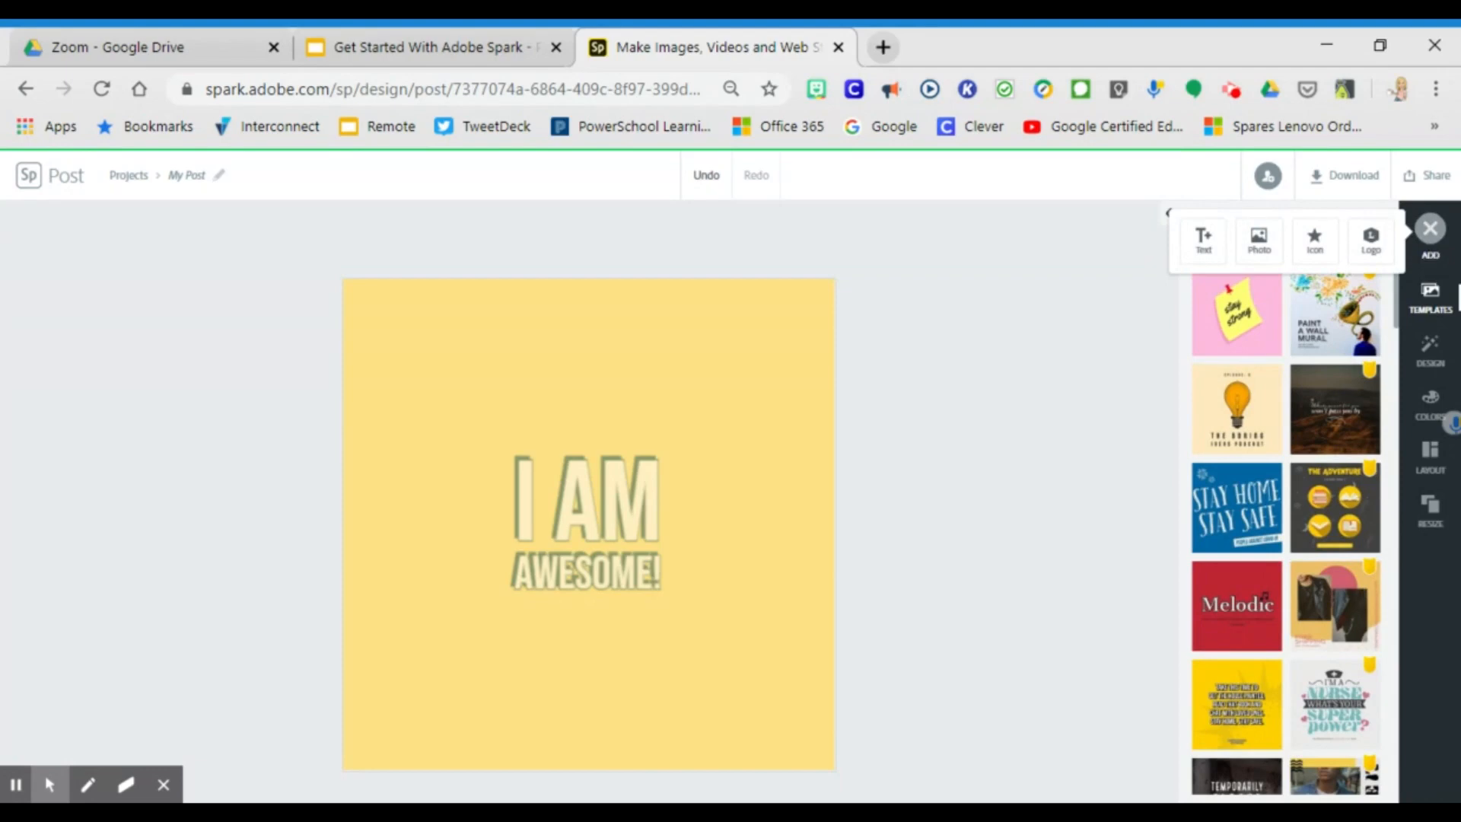
click(1316, 242)
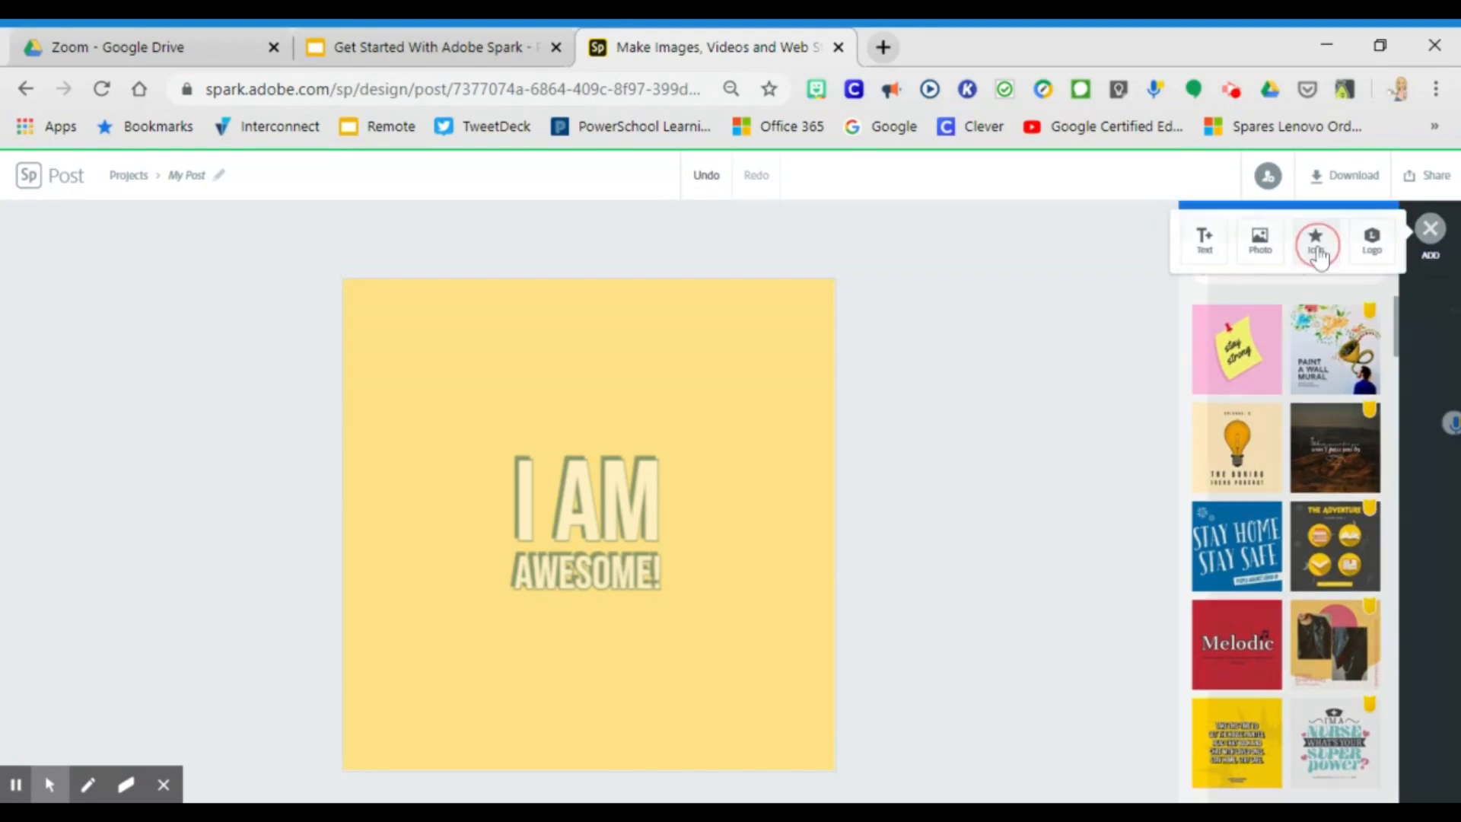
text(sun)
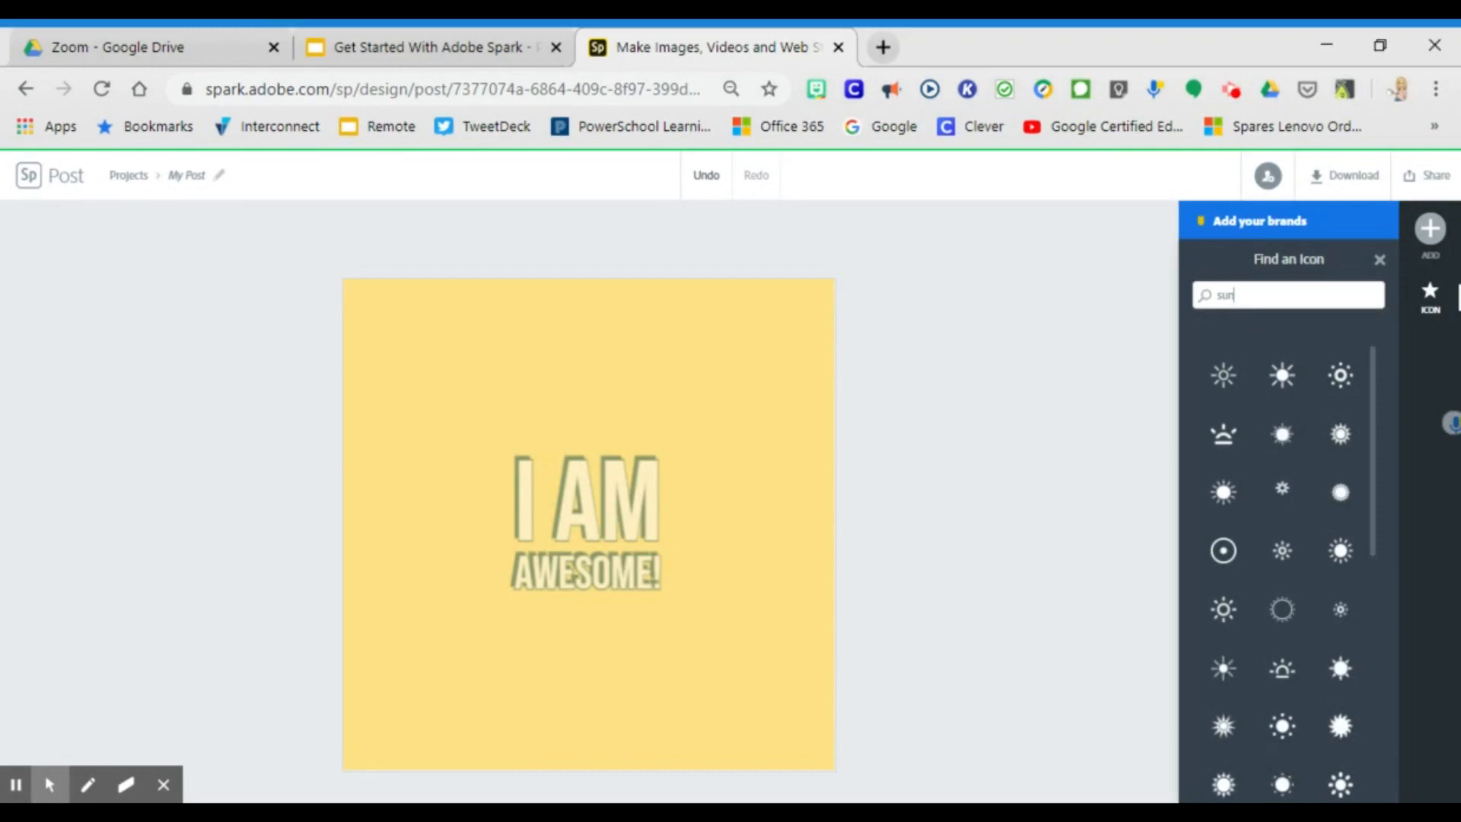
drag(1251, 297, 1172, 298)
text(creativity)
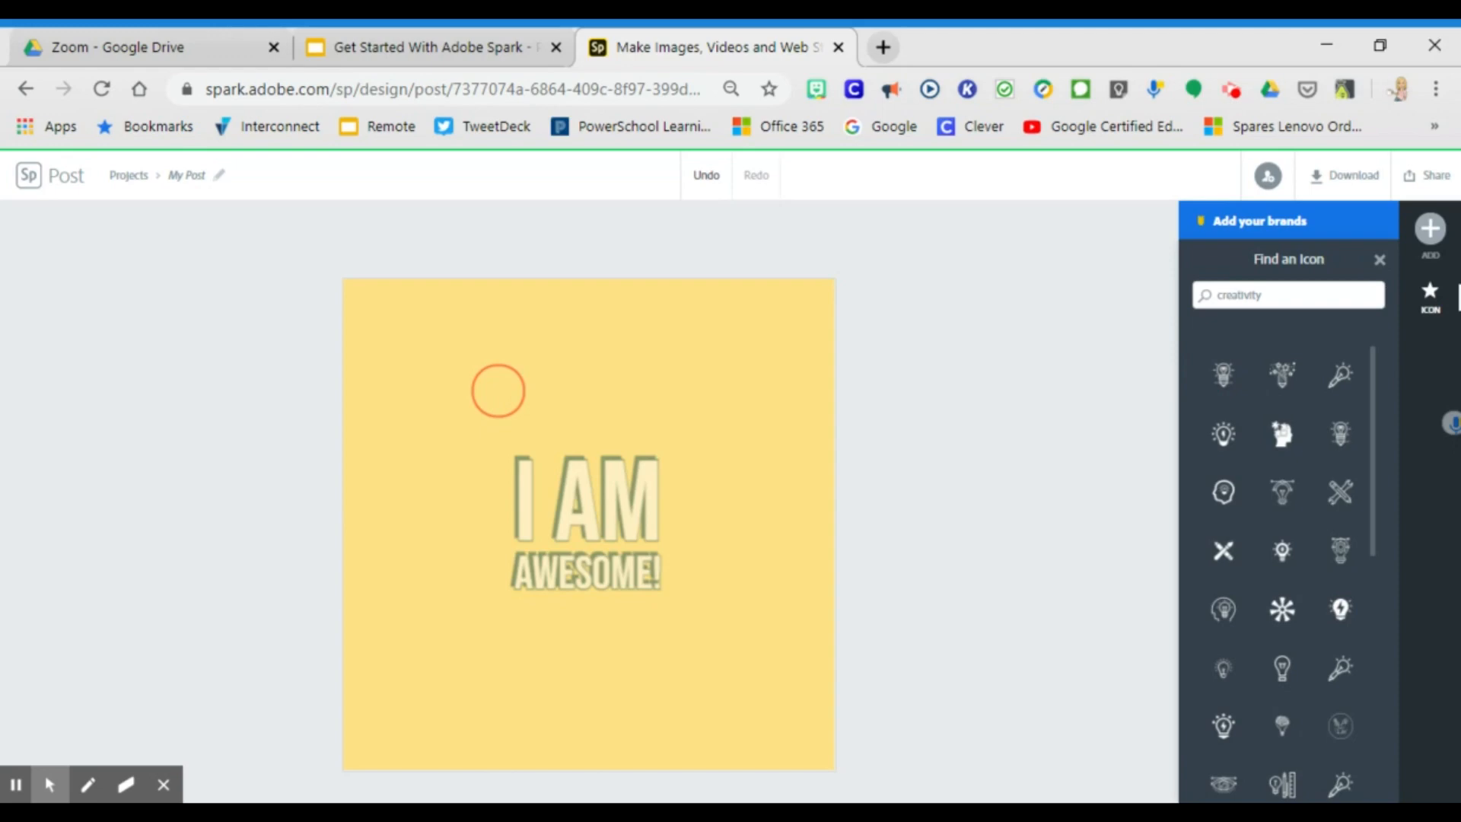
click(1267, 382)
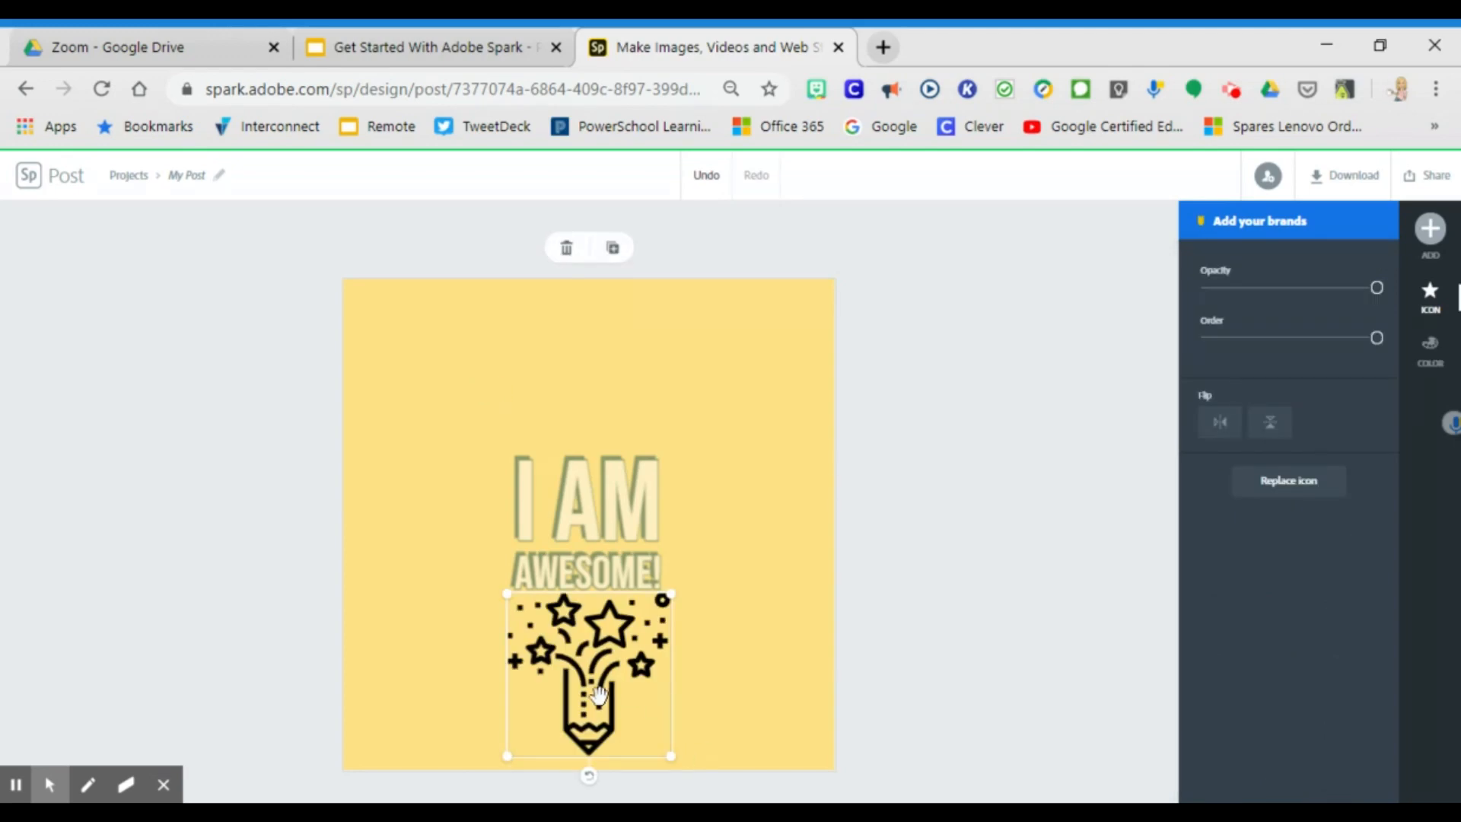
- Shrink the pencil icon to about two thirds of its size and place it directly above the "I AM" text
mouse_move(599, 694)
mouse_down()
mouse_move(592, 556)
mouse_move(502, 402)
mouse_up()
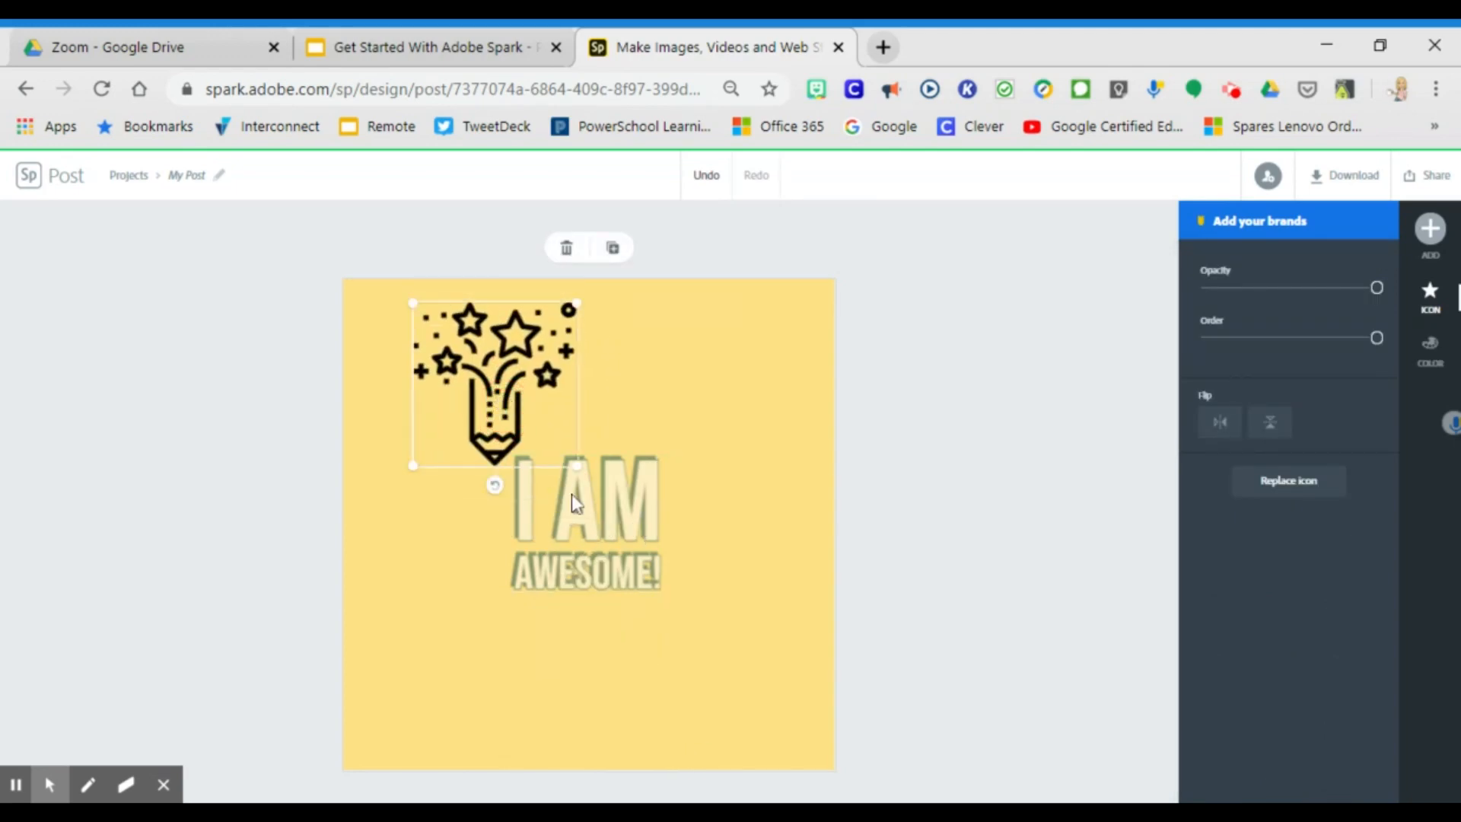
mouse_move(578, 464)
mouse_down()
mouse_move(522, 412)
mouse_move(499, 427)
mouse_up()
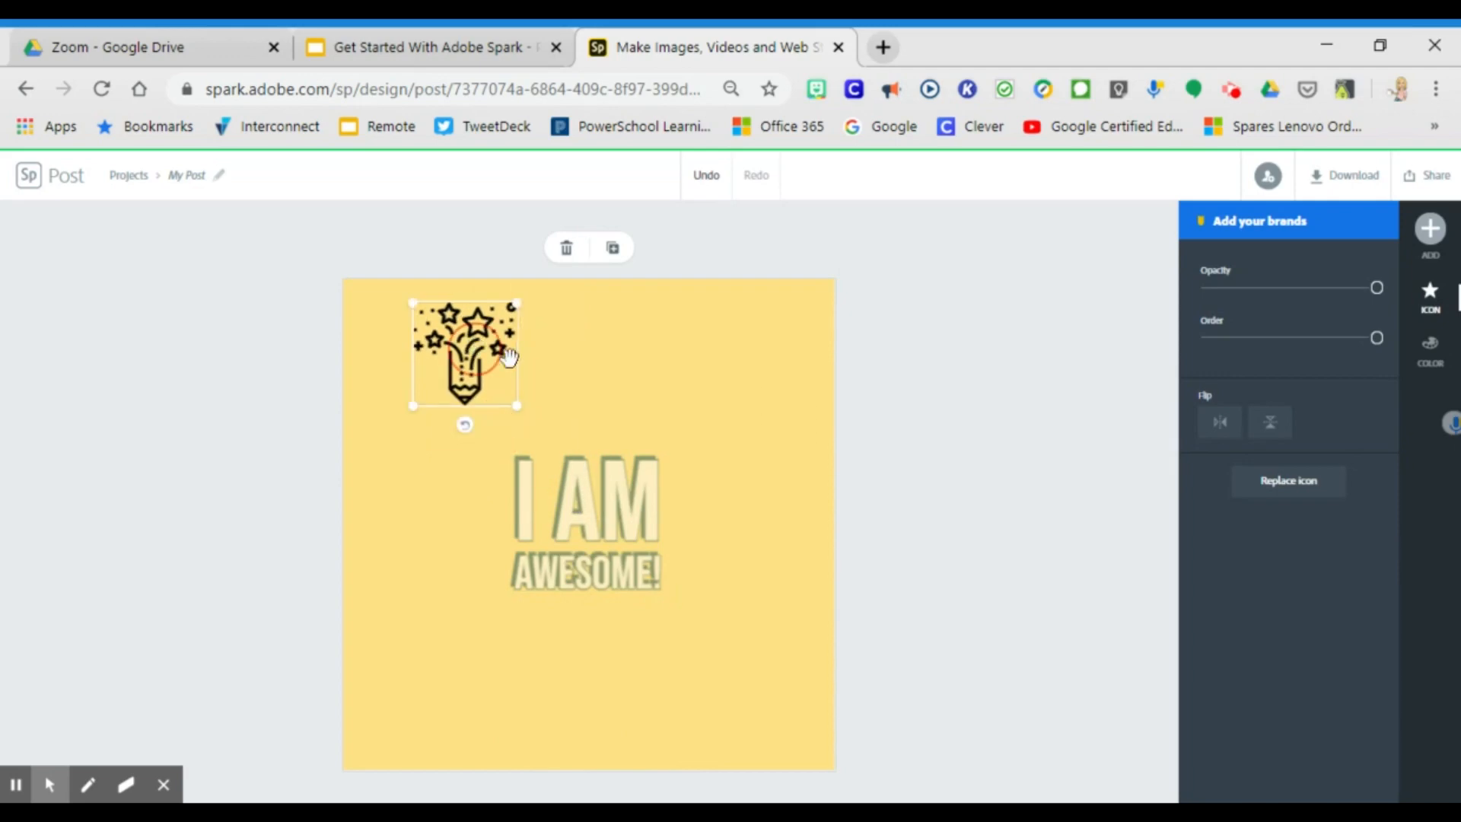
drag(474, 344, 560, 396)
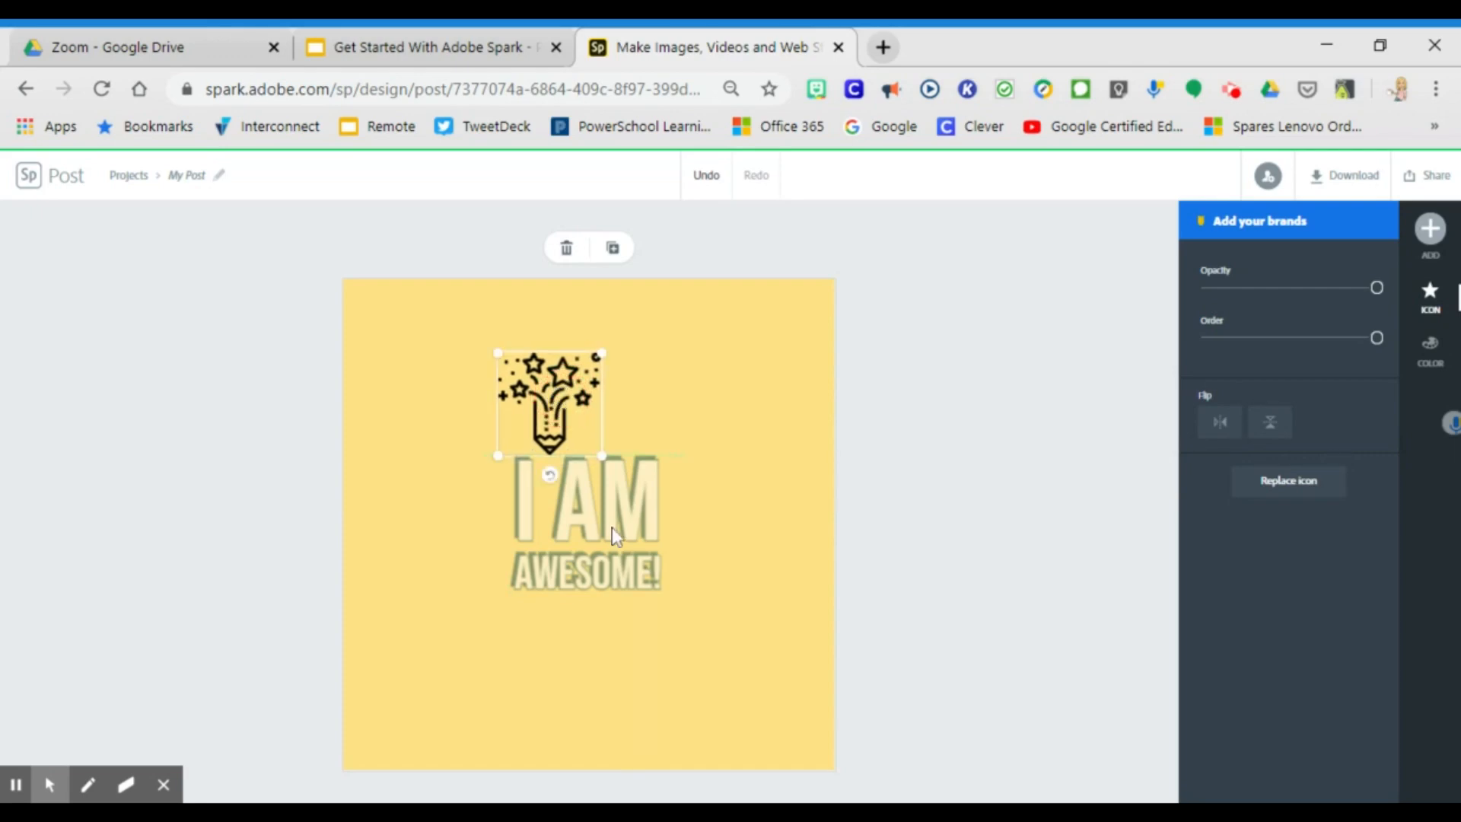
- Scale the "I AM AWESOME!" text down slightly and nudge the pencil icon a little left above it
click(612, 529)
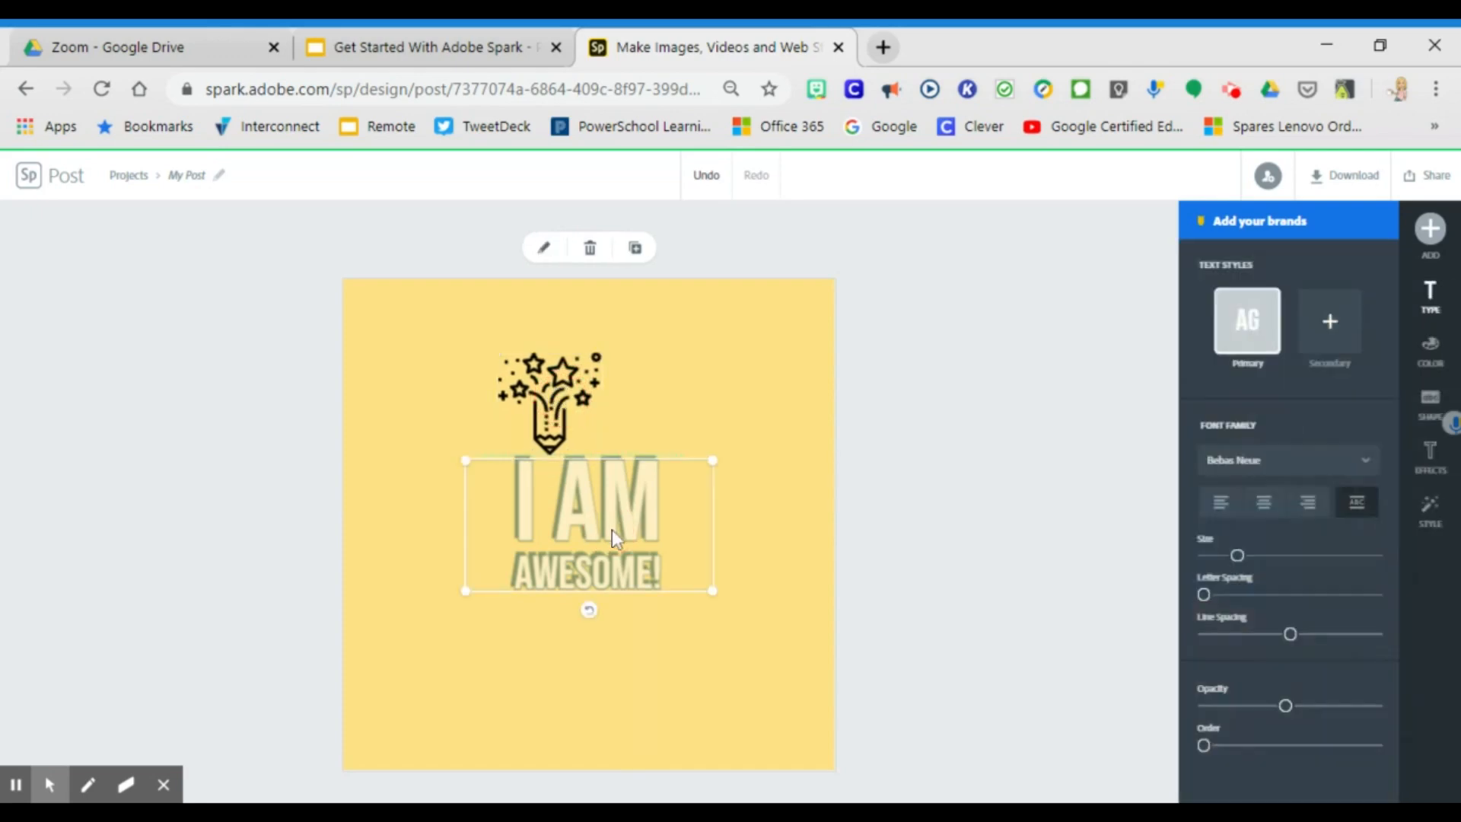
mouse_move(713, 591)
mouse_down()
mouse_move(685, 577)
mouse_move(690, 591)
mouse_up()
click(751, 508)
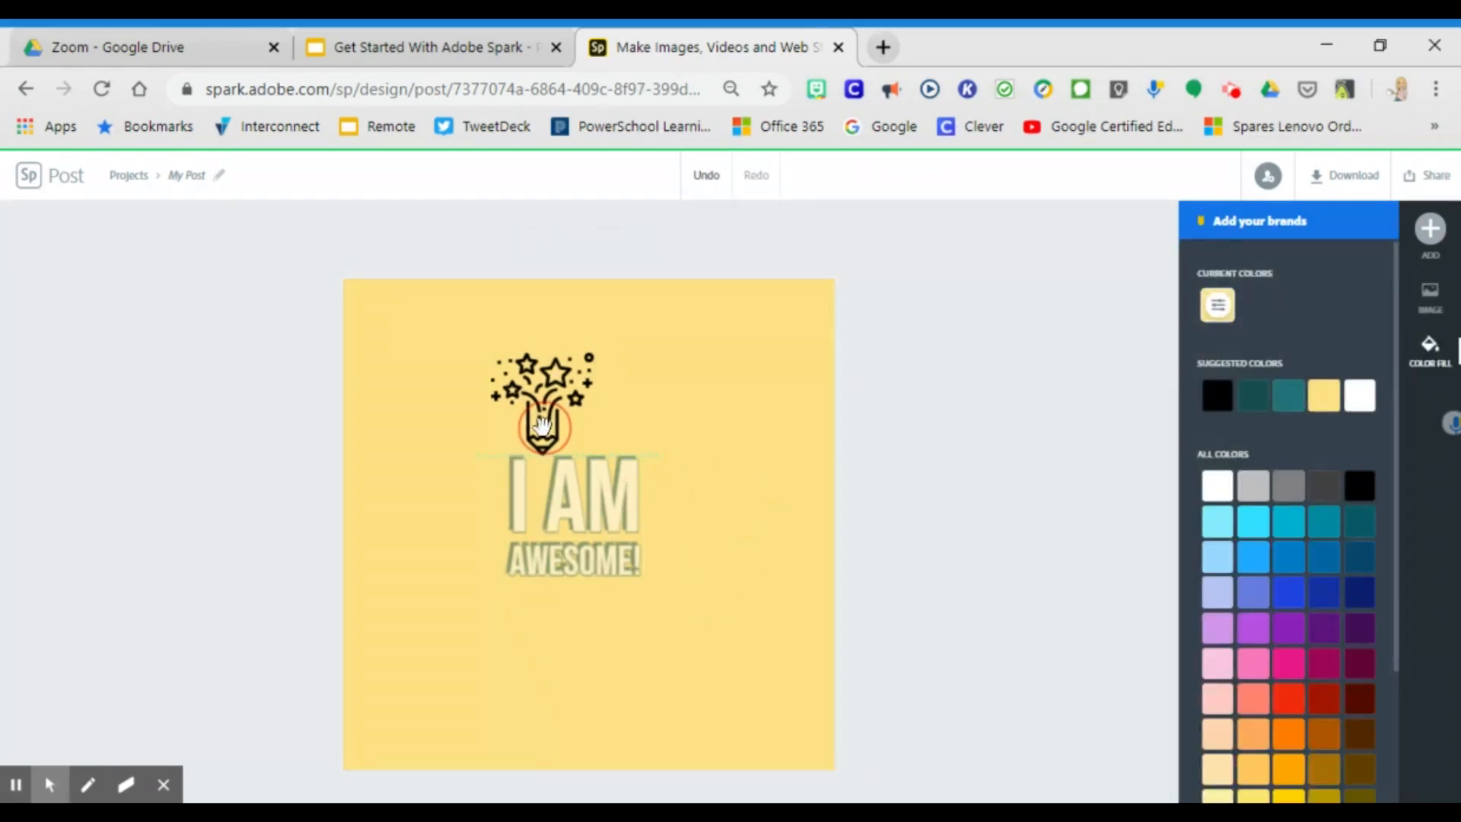
drag(549, 422, 541, 423)
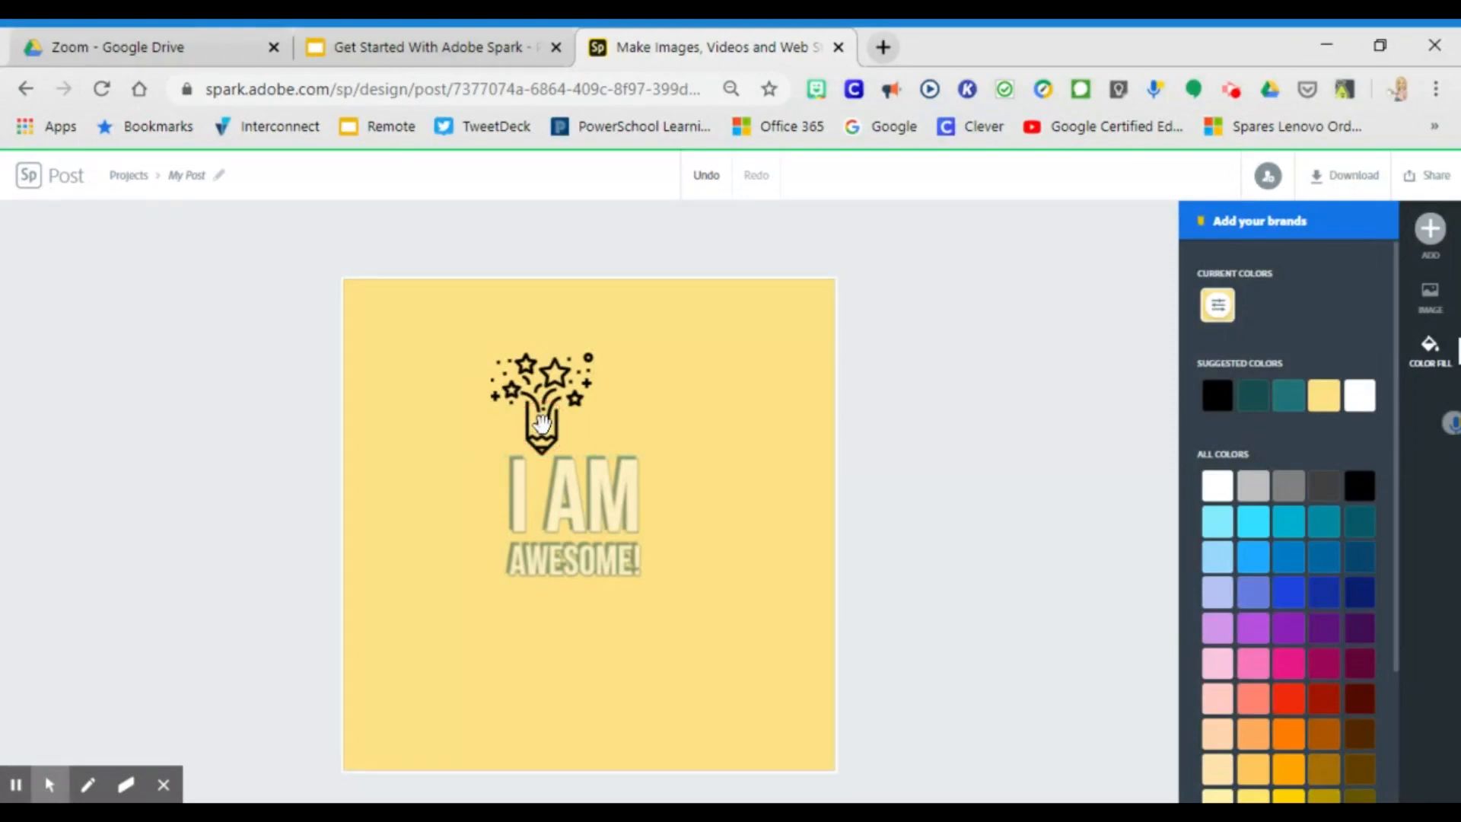
- Add the primary integratED logo to the graphic, enlarge it to about one and a half times its size in the canvas's bottom-right corner, and deselect it
click(1429, 244)
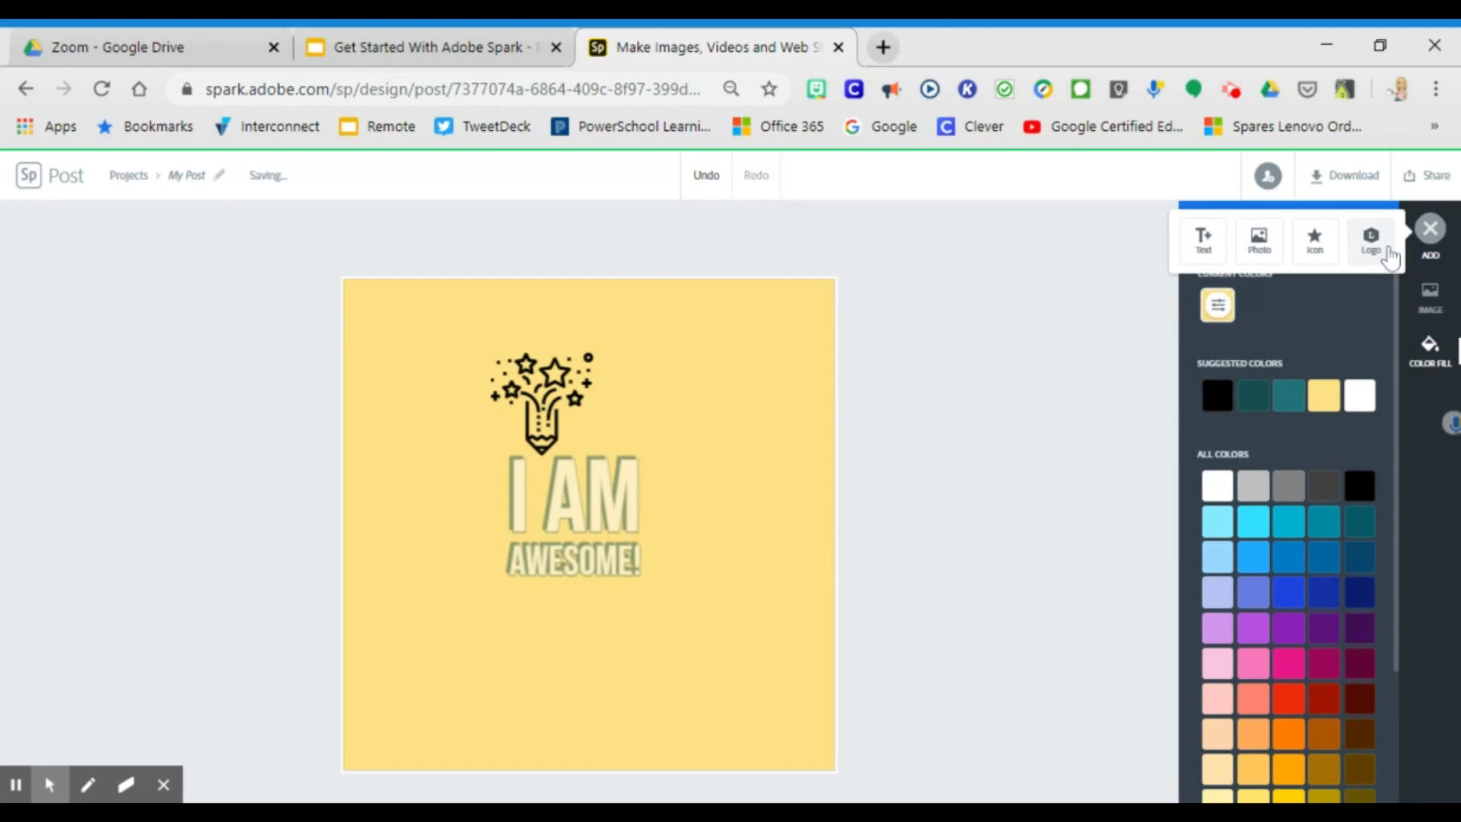
click(1387, 251)
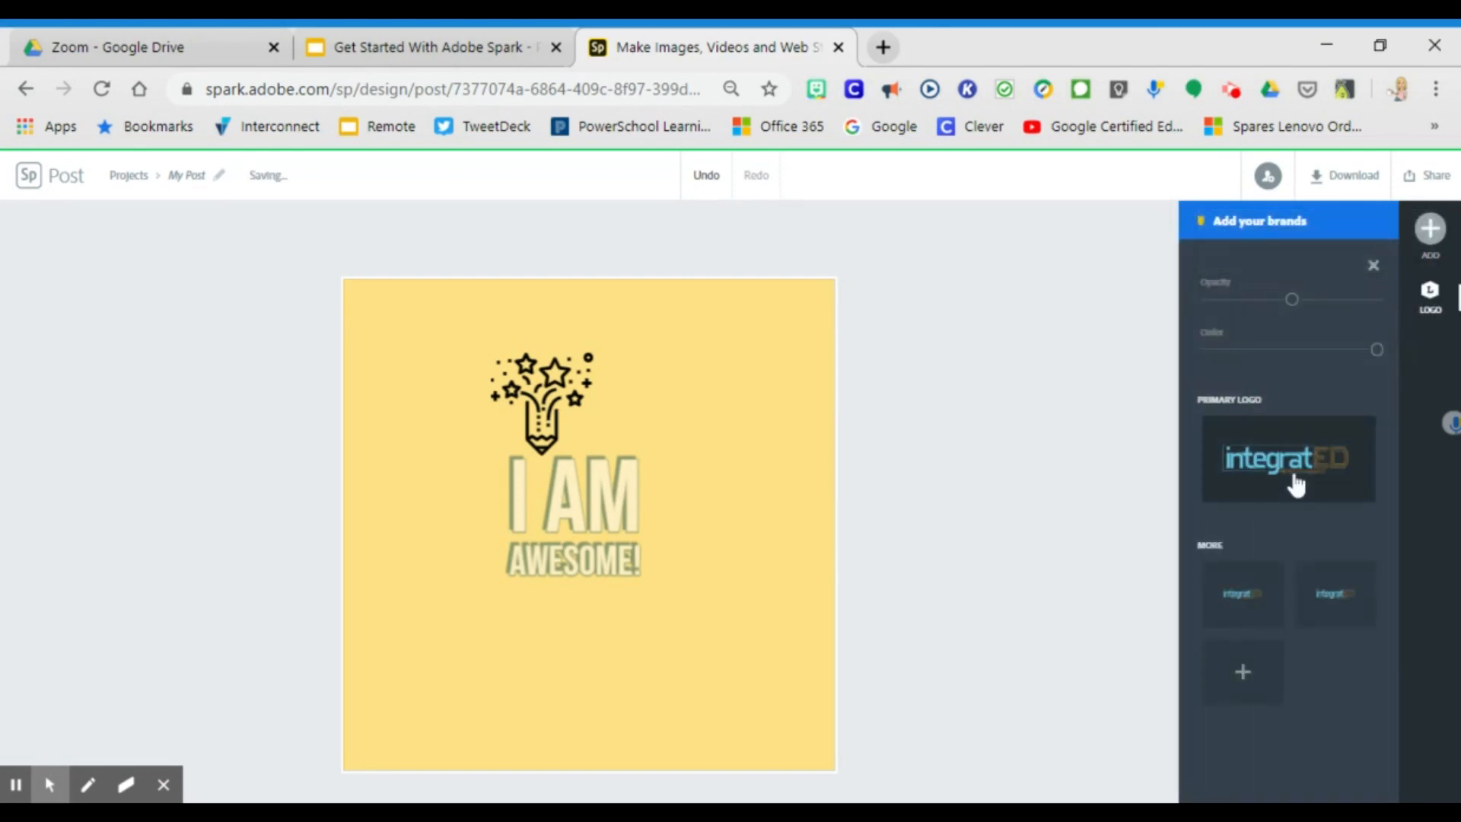
click(1296, 484)
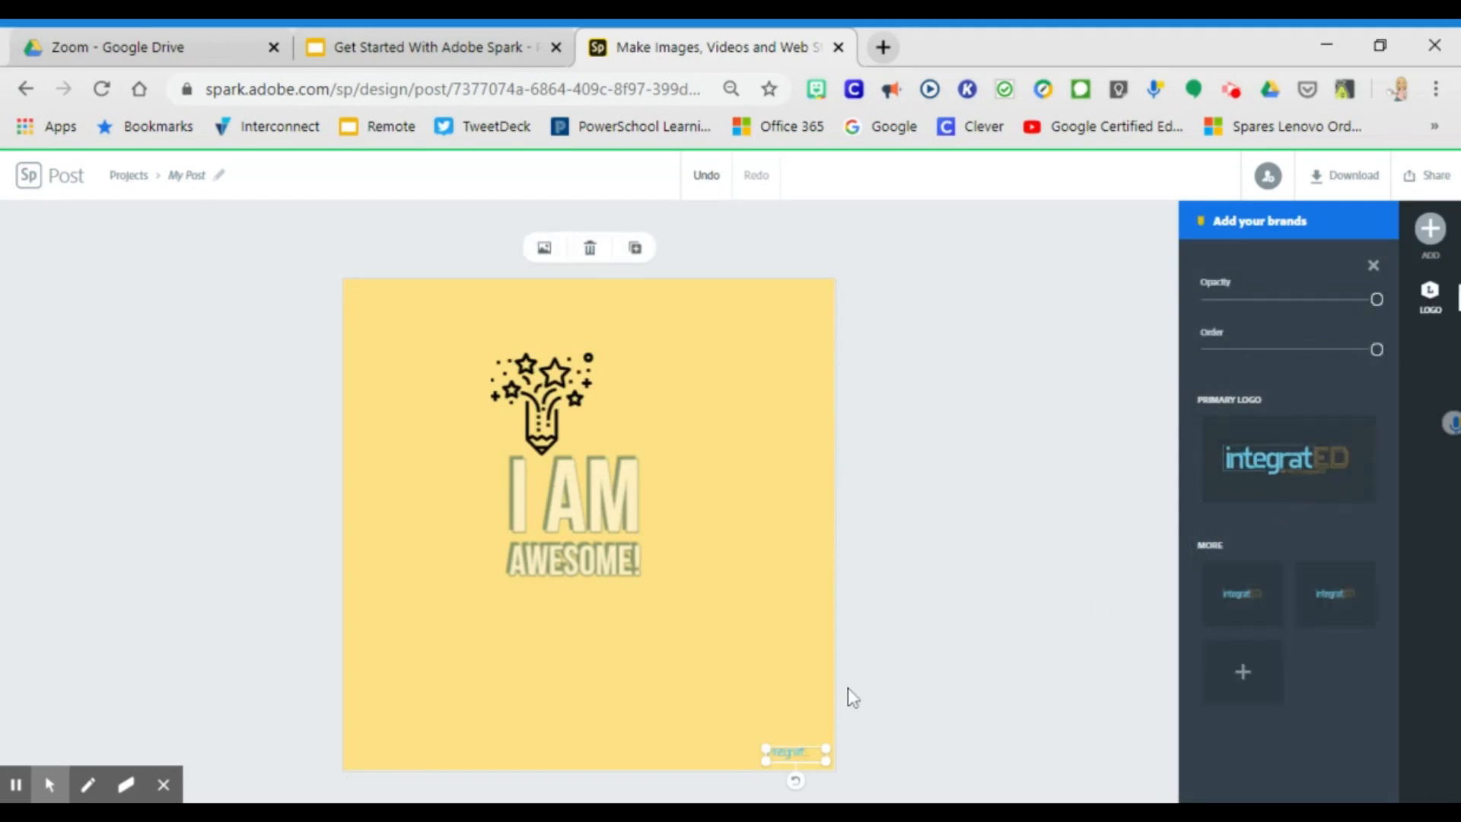
drag(765, 761, 727, 732)
drag(828, 763, 755, 745)
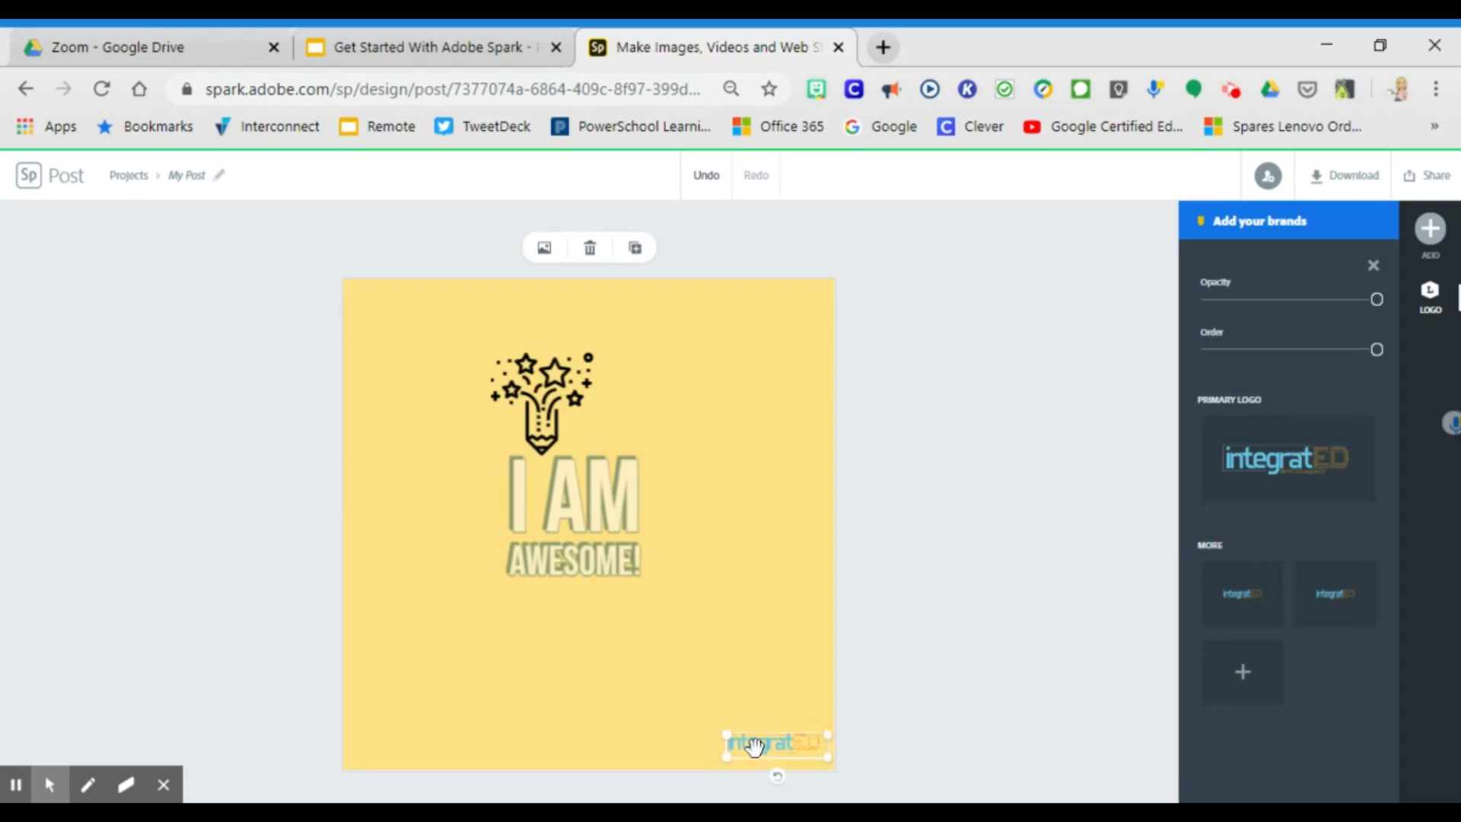
click(944, 611)
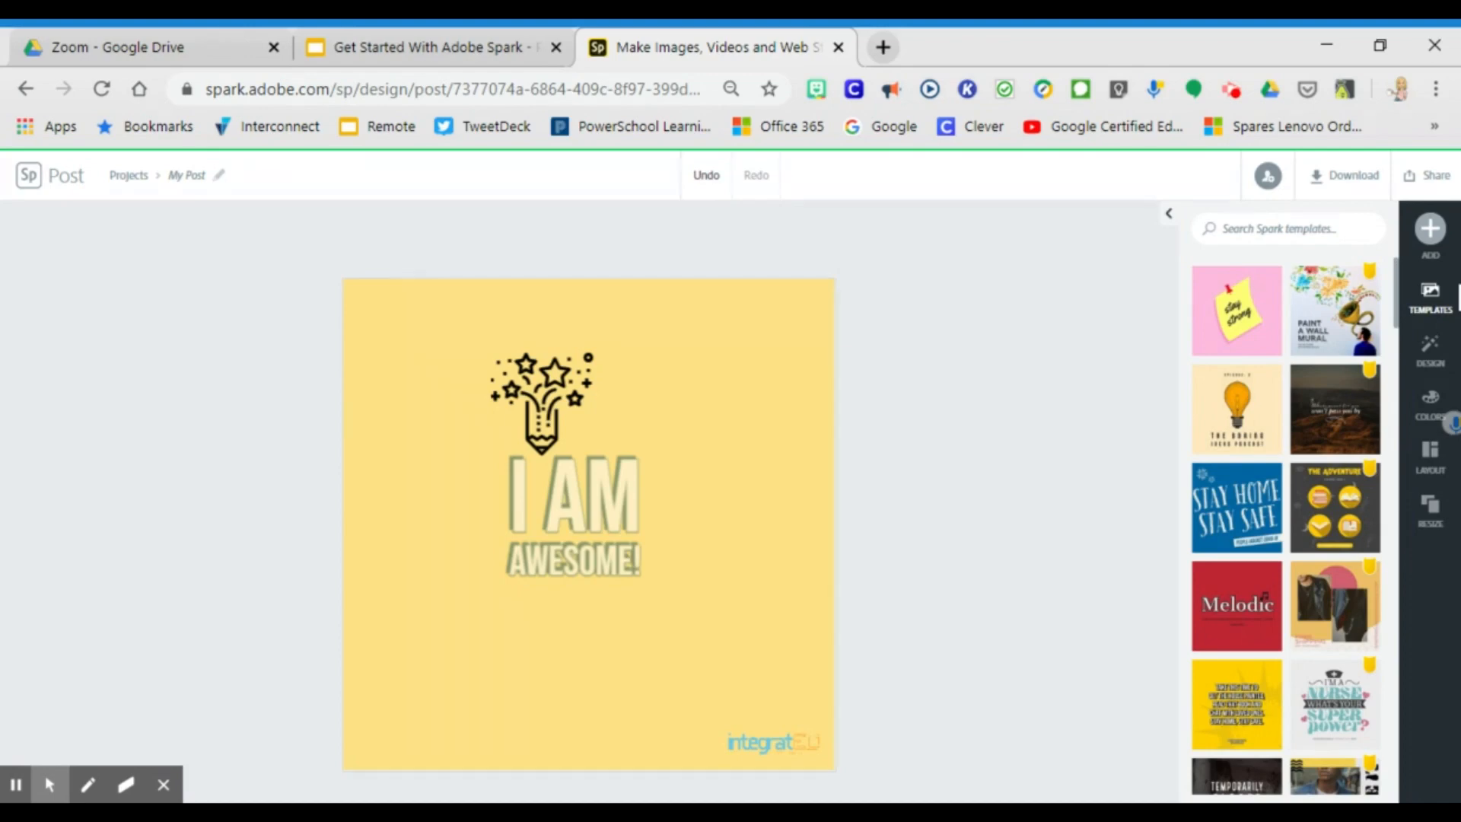
- Examine the download file formats and the publishing options for sharing the graphic, and close the share dialog
click(1329, 190)
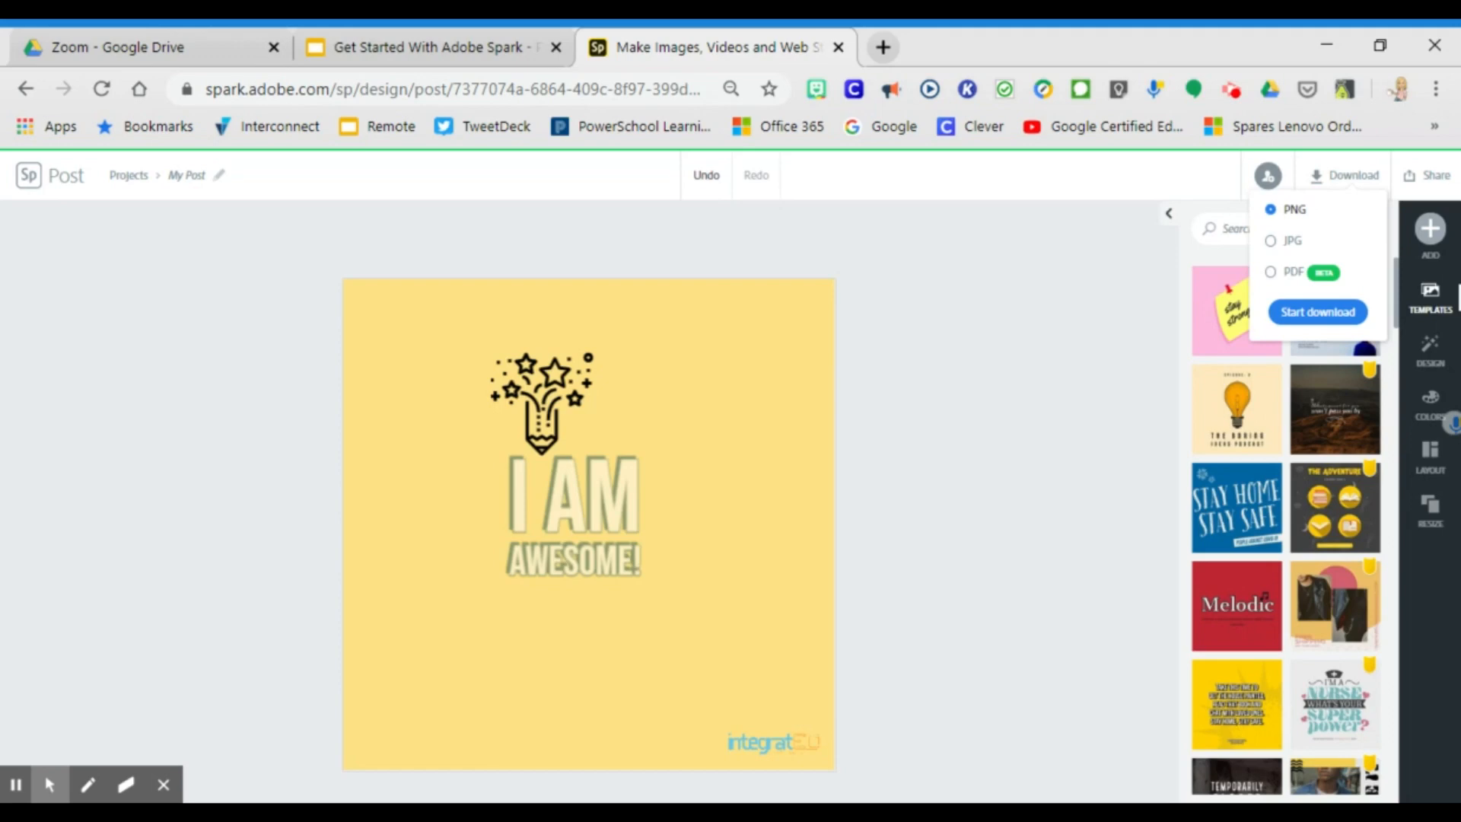
click(1431, 183)
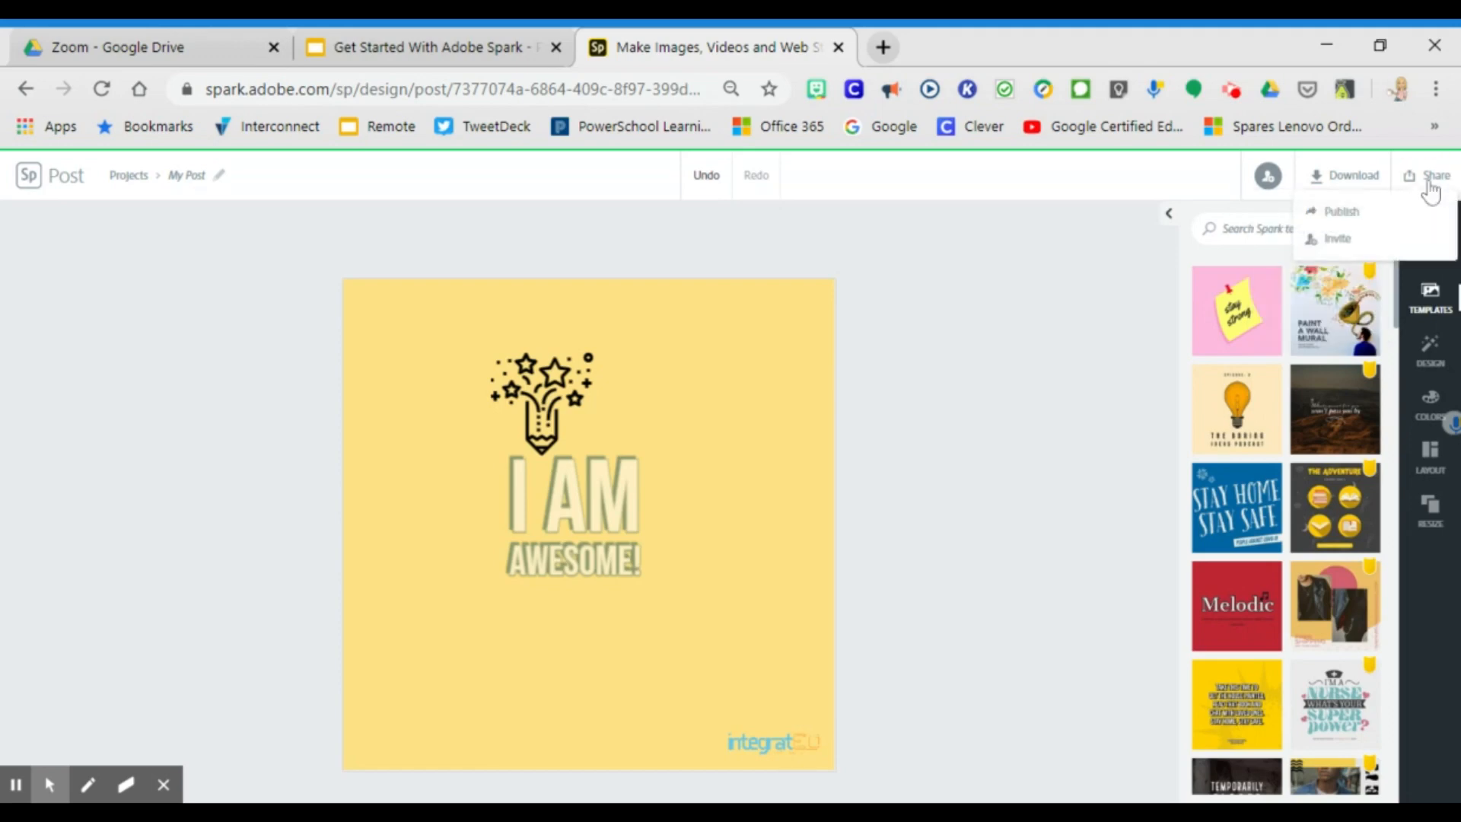
click(1358, 217)
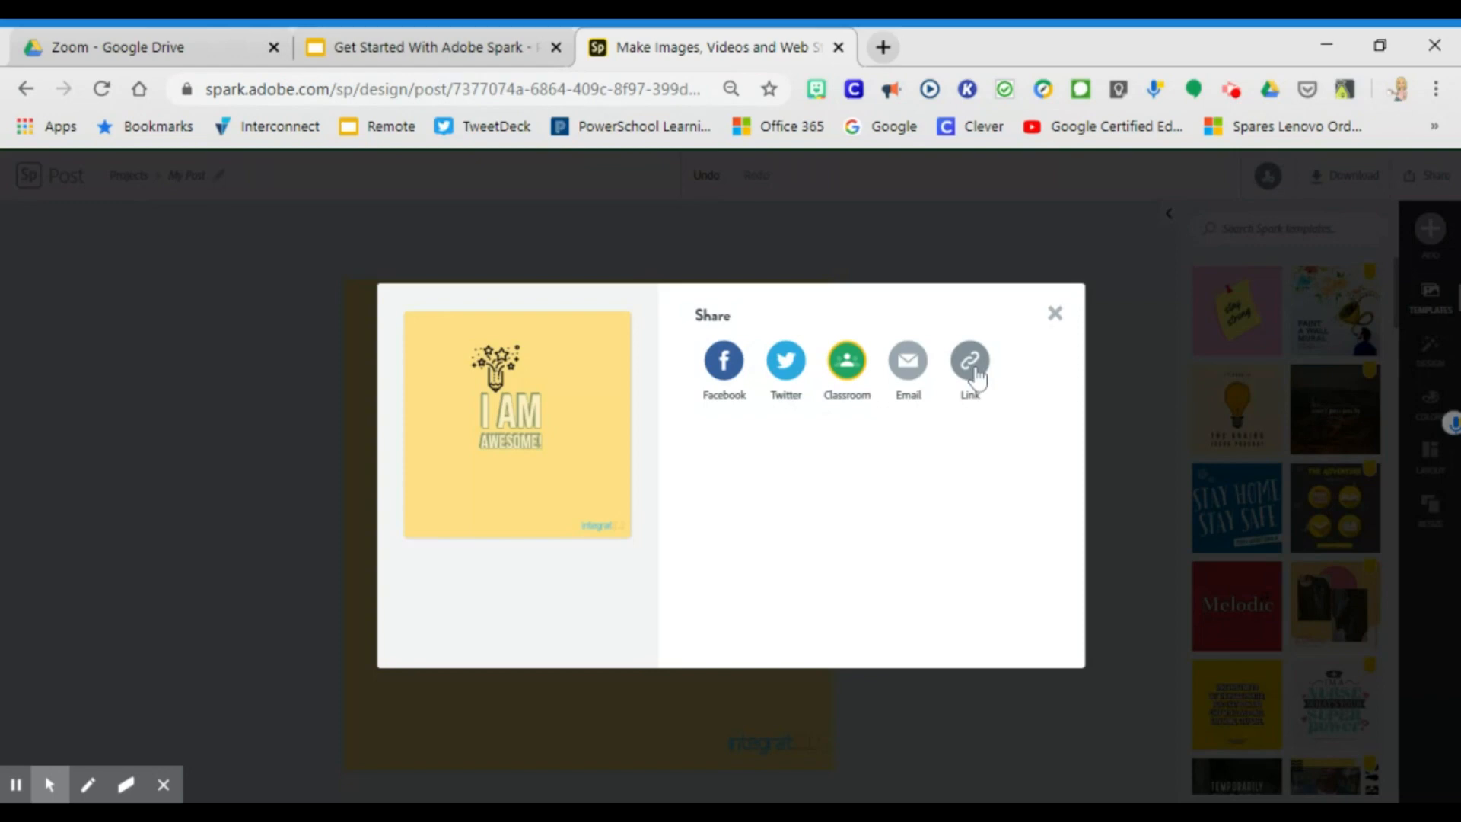
click(1054, 313)
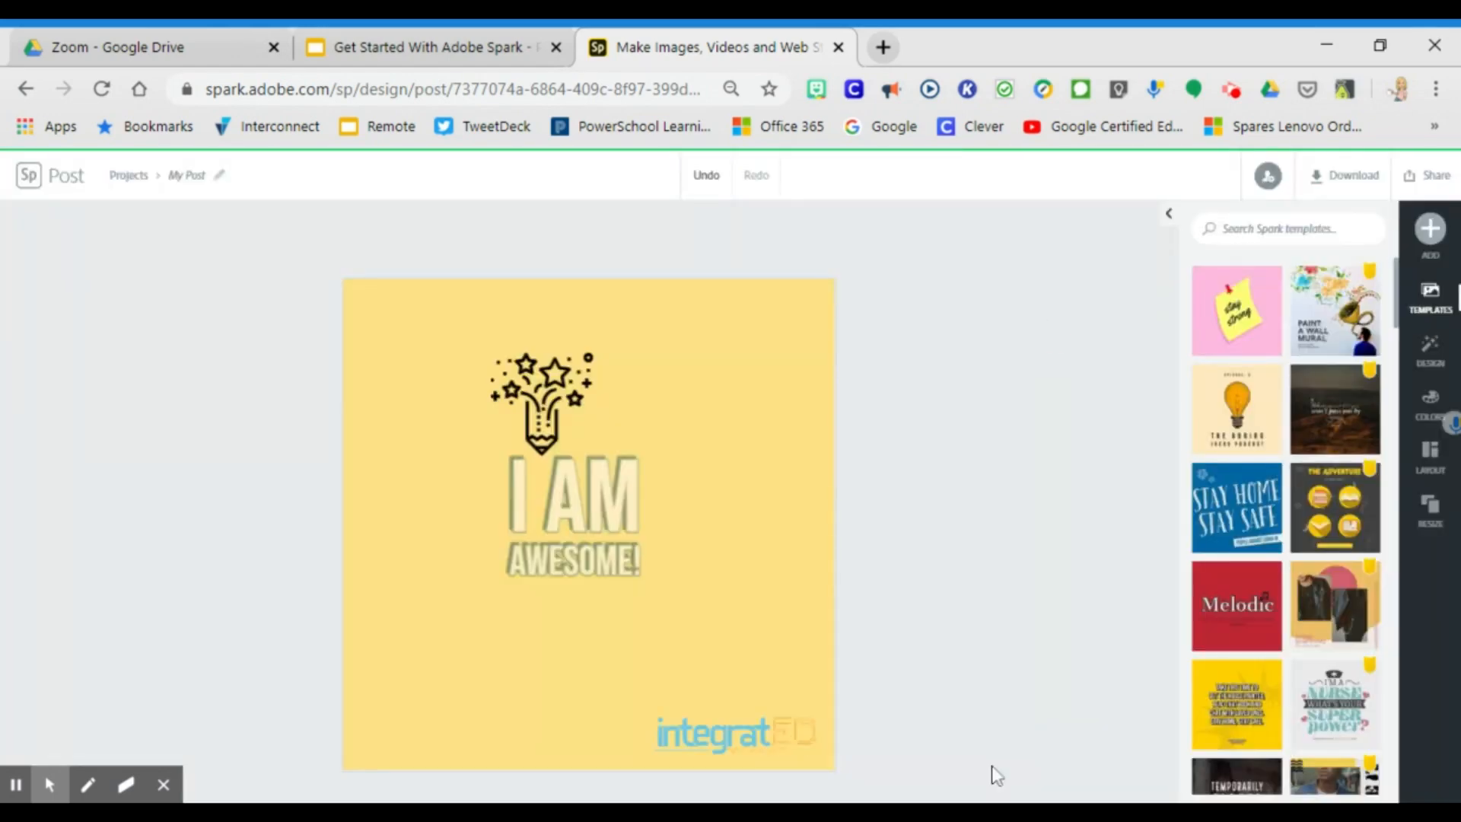